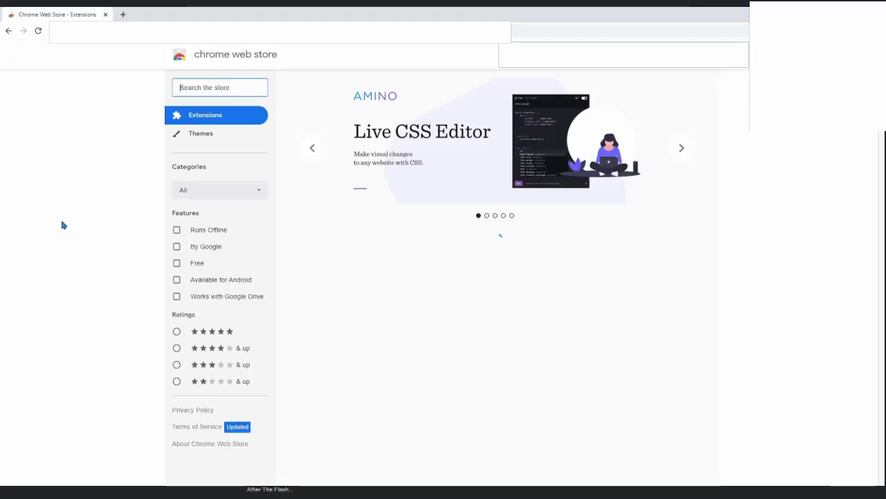
Search the Web Store for 'roblox+' and add the Roblox+ extension to Chrome
type("roblox+")
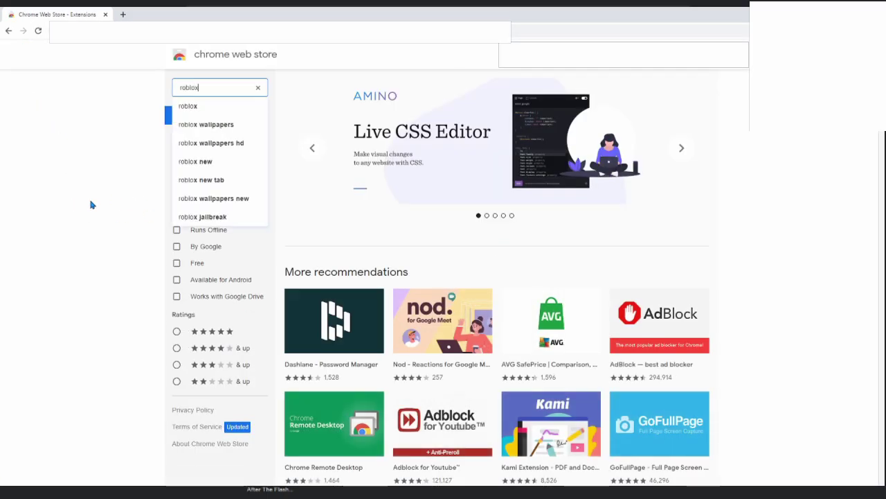
key("Return")
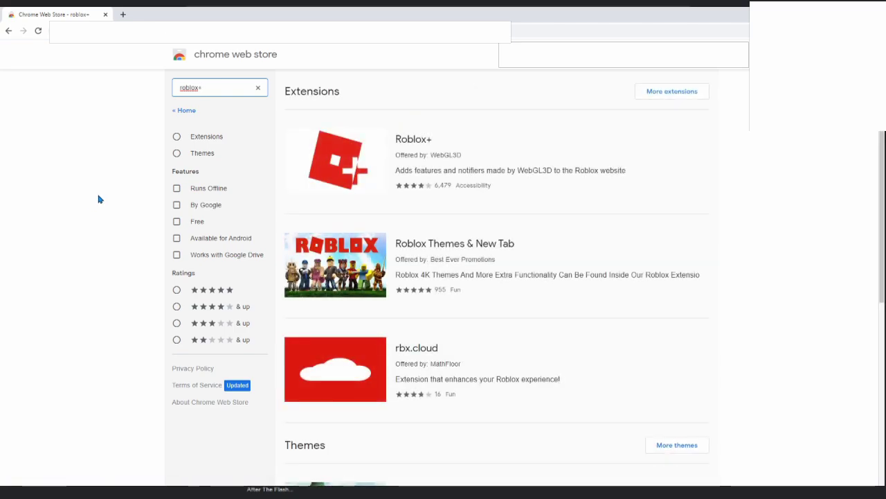
left_click(390, 175)
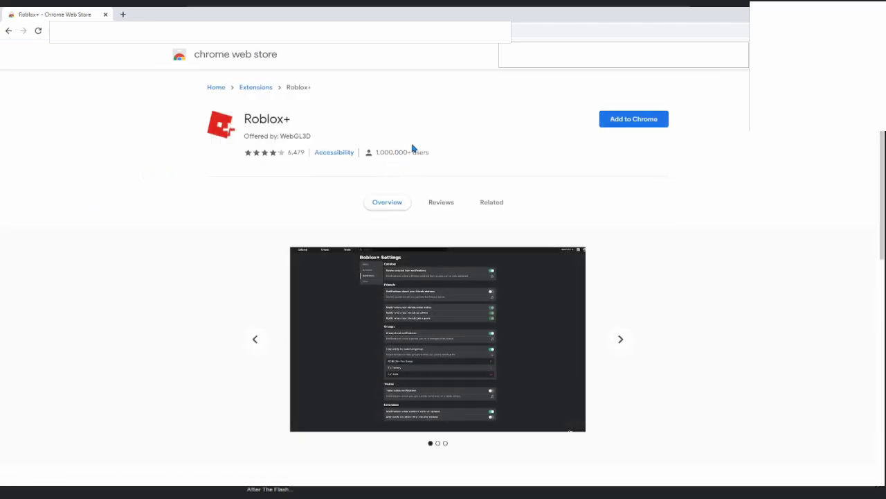
left_click(612, 113)
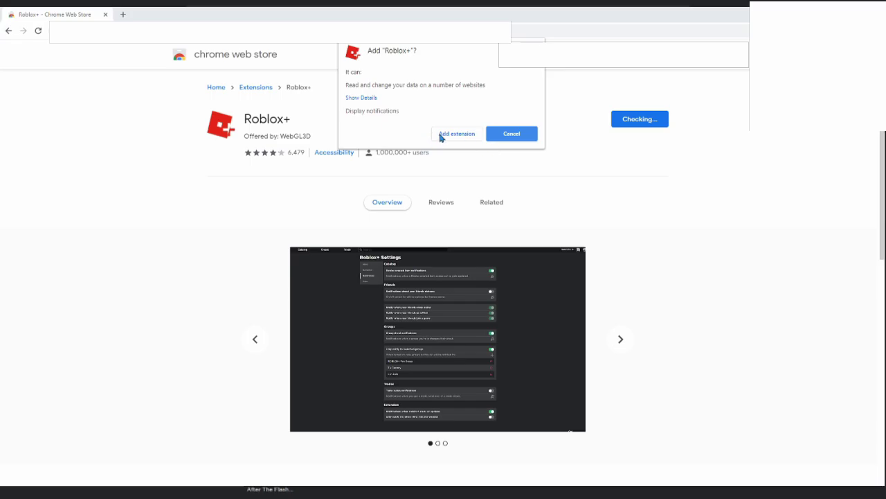
left_click(441, 136)
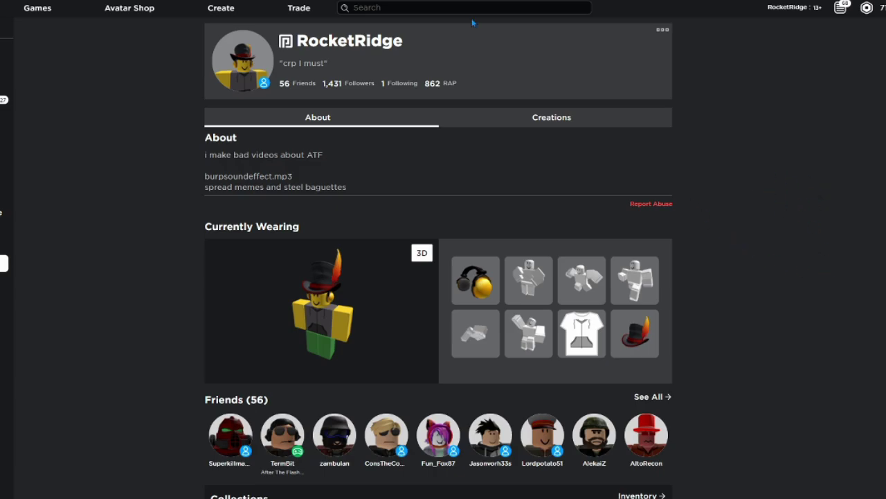
In the Avatar Shop, list All Creations under Community Creations and go to page 2
left_click(159, 20)
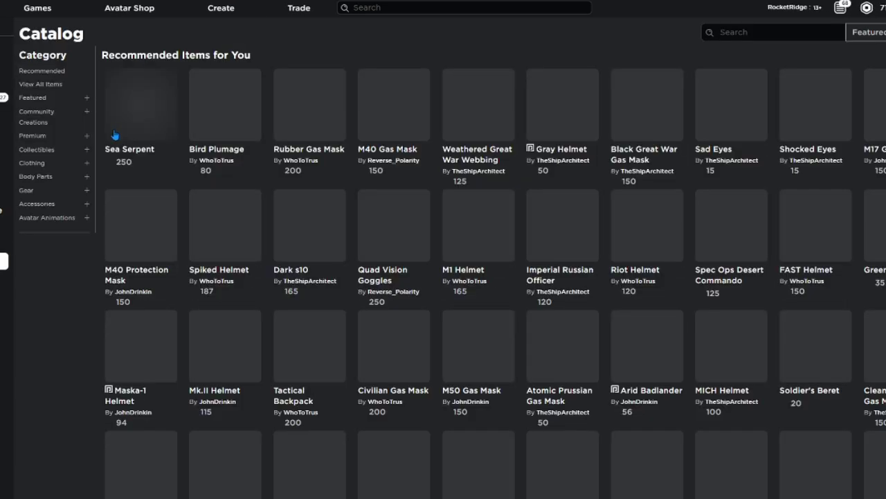
left_click(33, 98)
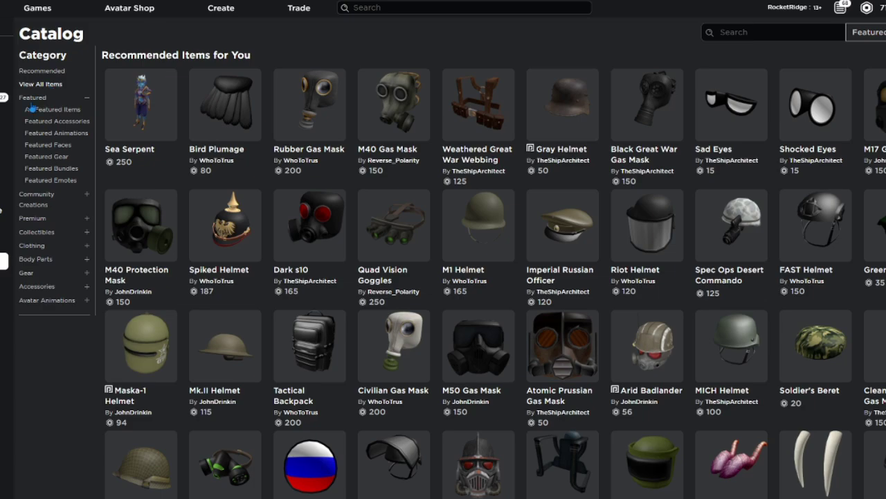
left_click(38, 203)
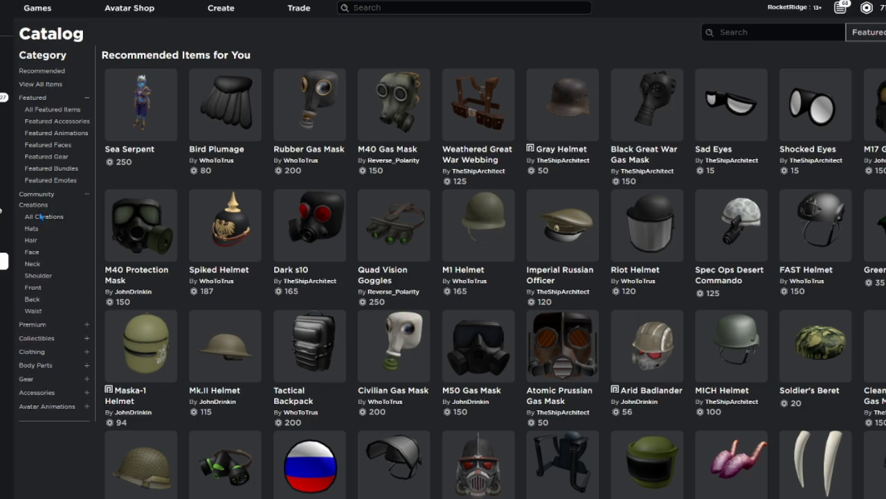
left_click(42, 217)
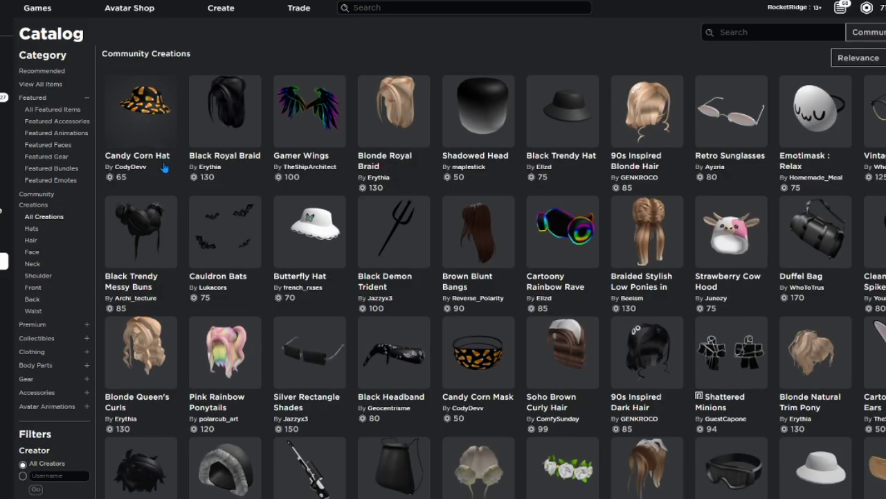
scroll(180, 133, "down", 5)
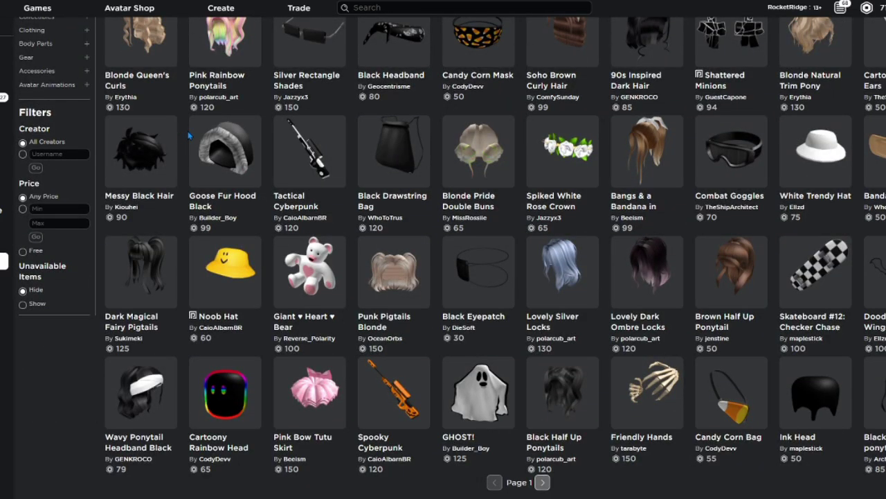
scroll(198, 135, "up", 5)
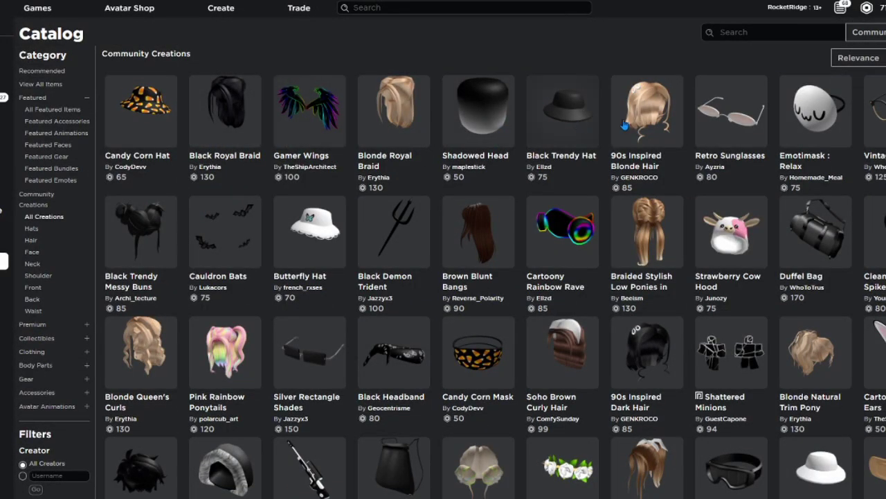
scroll(620, 132, "down", 6)
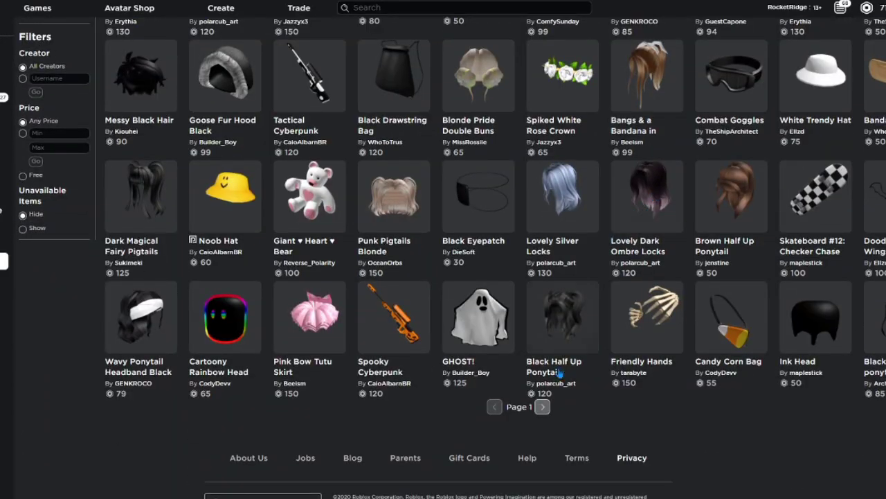
left_click(543, 406)
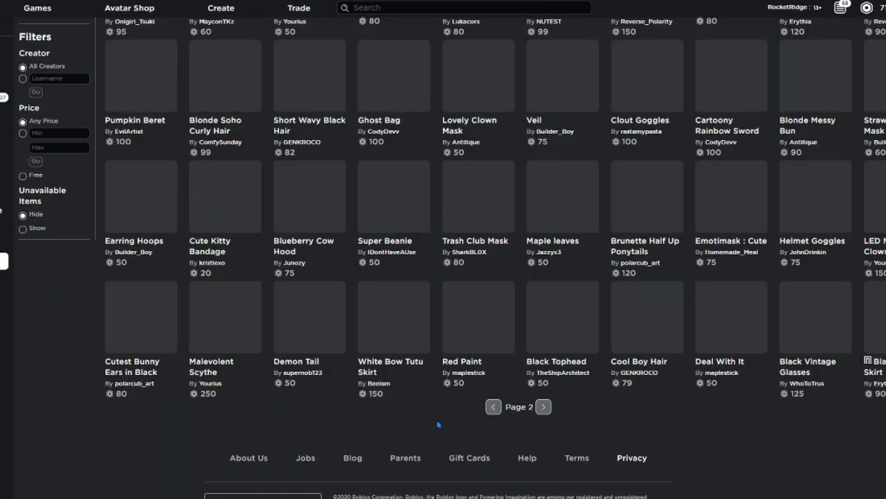
right_click(430, 413)
left_click(389, 421)
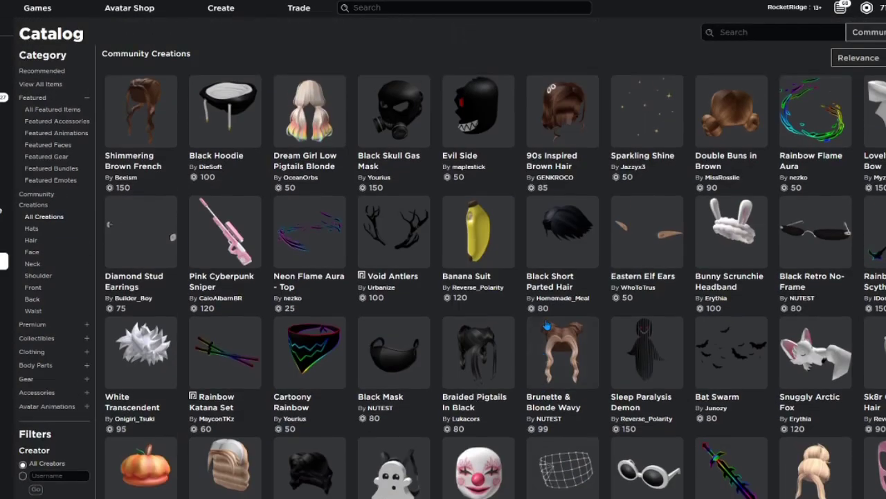
Page through the Community Creations listing up to page 5
scroll(423, 203, "down", 2)
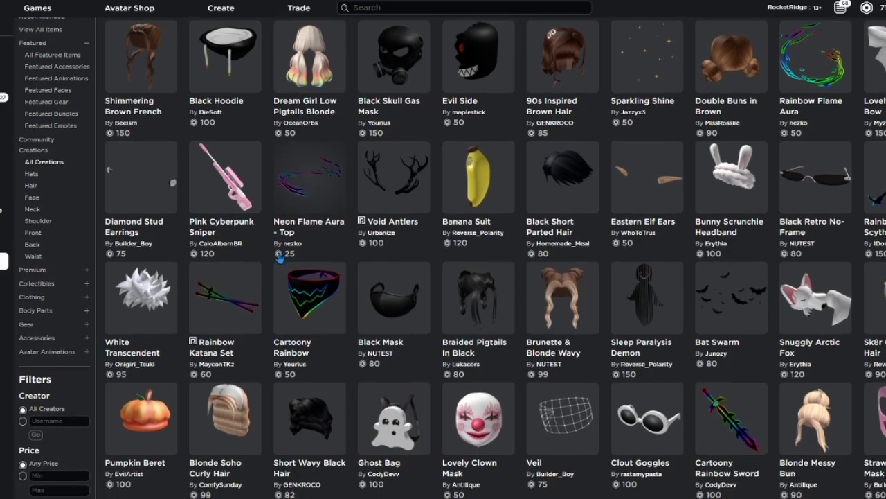
scroll(469, 236, "down", 5)
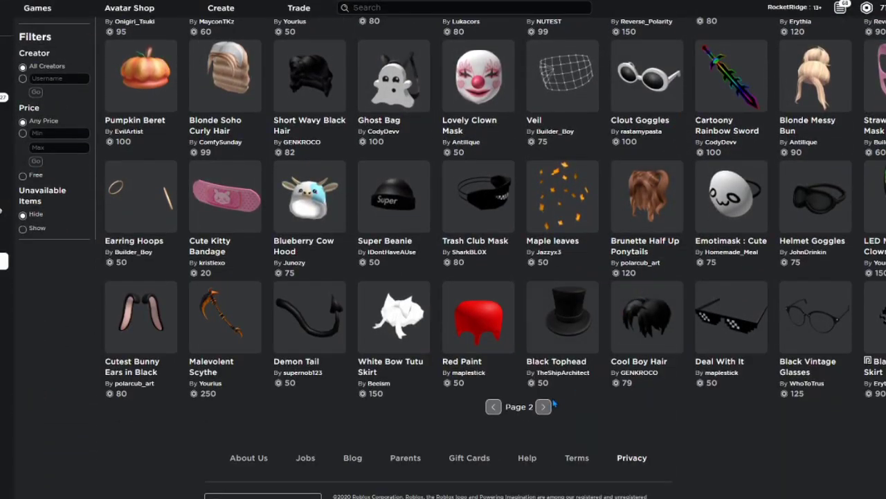
left_click(547, 410)
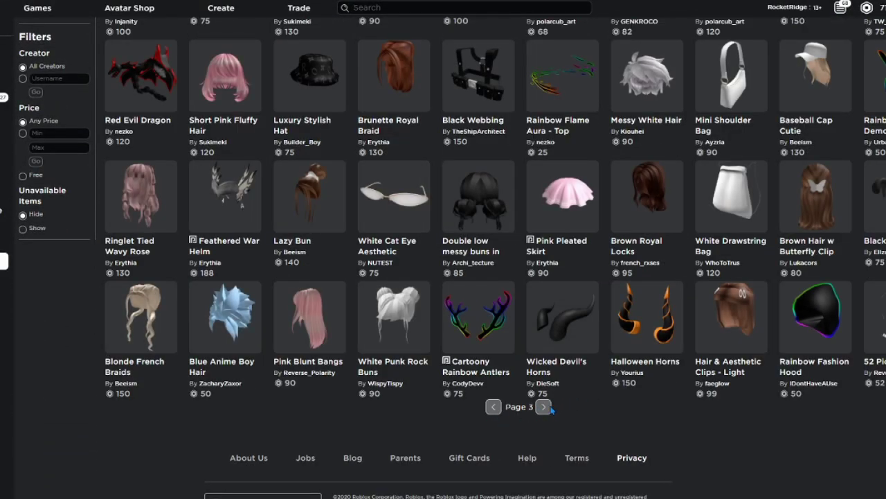
left_click(549, 410)
left_click(545, 407)
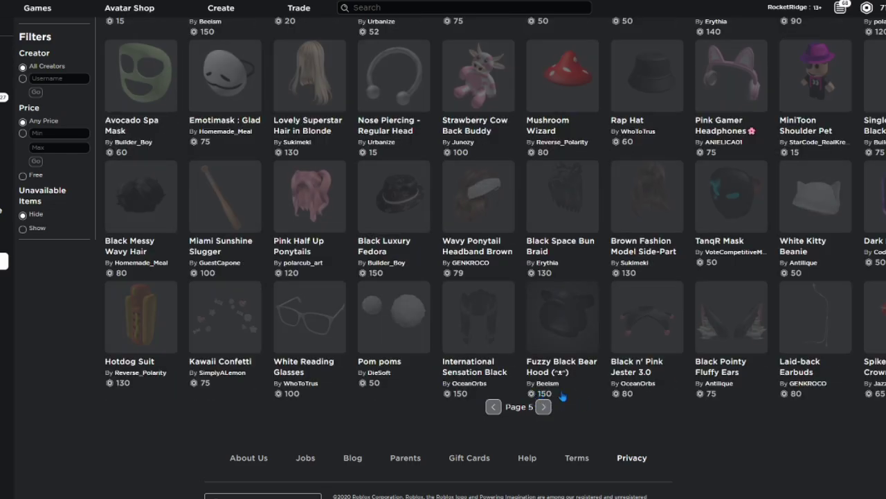
scroll(726, 326, "up", 5)
scroll(727, 325, "up", 1)
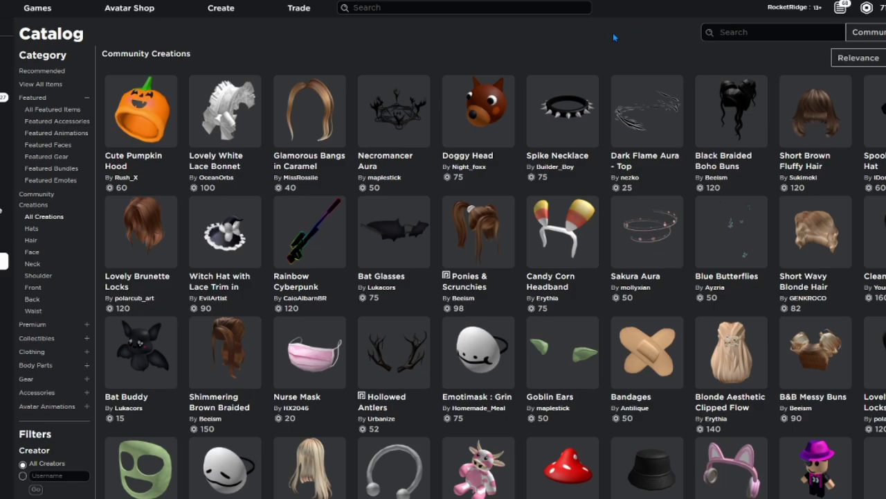
Search the catalog for 'civillian respirator', then refine the query to 'civillian gas mask'
type("civillian respirator")
key("Return")
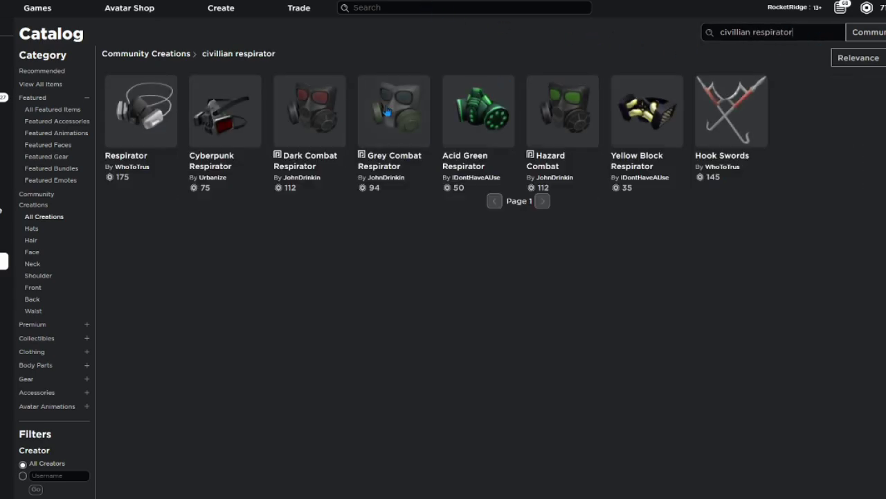
double_click(805, 32)
type("gasmask")
key("Return")
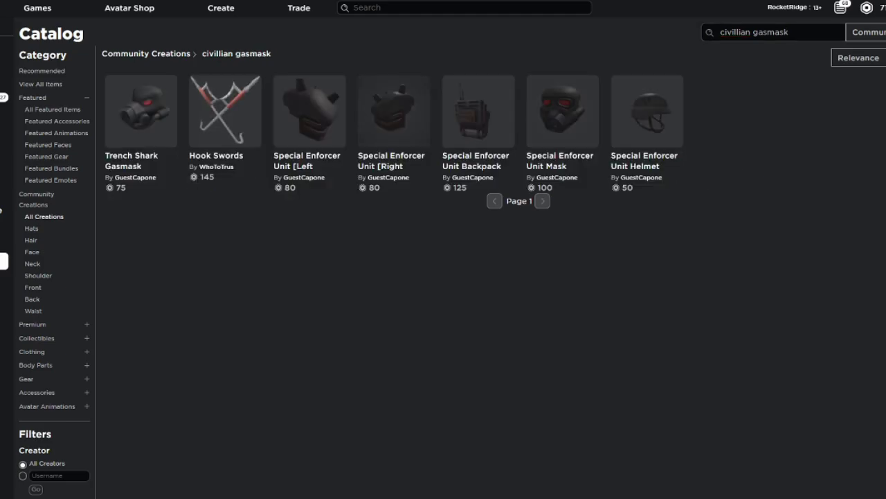
left_click(767, 32)
key("Return")
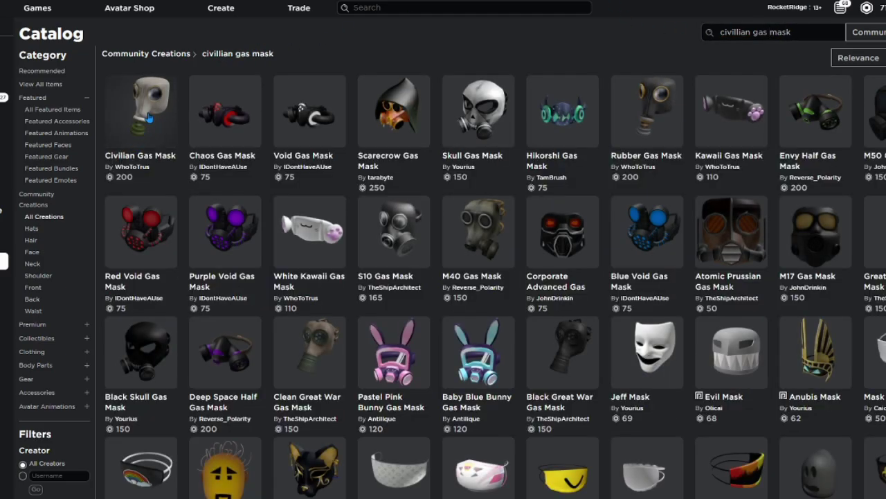
Open the Civilian Gas Mask item and view its linked RenderMesh dependency
left_click(156, 135)
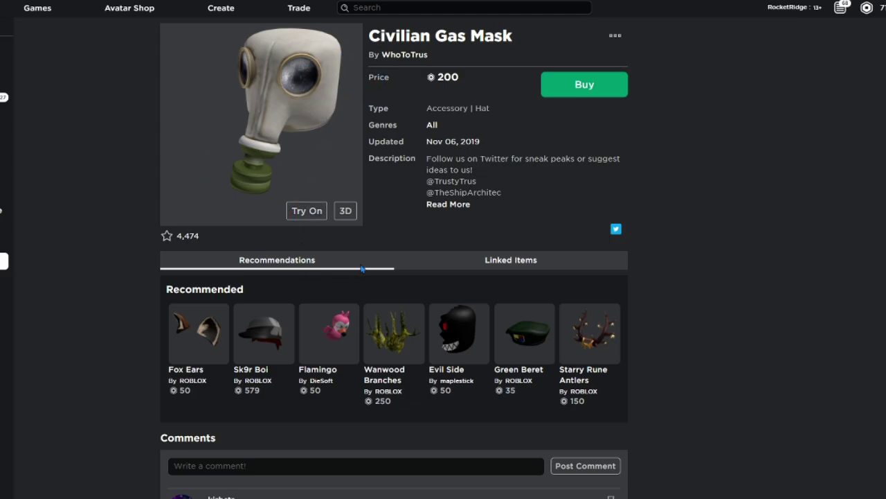
left_click(515, 263)
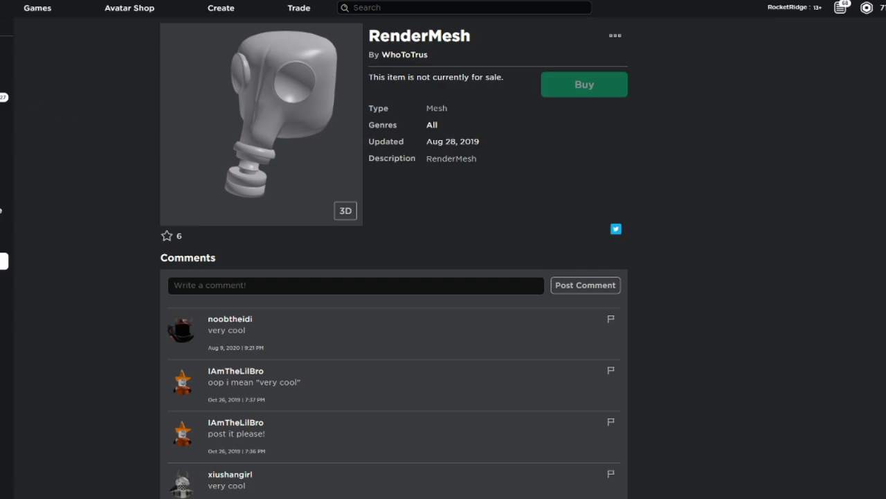
Return to the Civilian Gas Mask's linked items and open the TXT_CivieGasMask_Acc texture page
key("alt+Left")
left_click(470, 268)
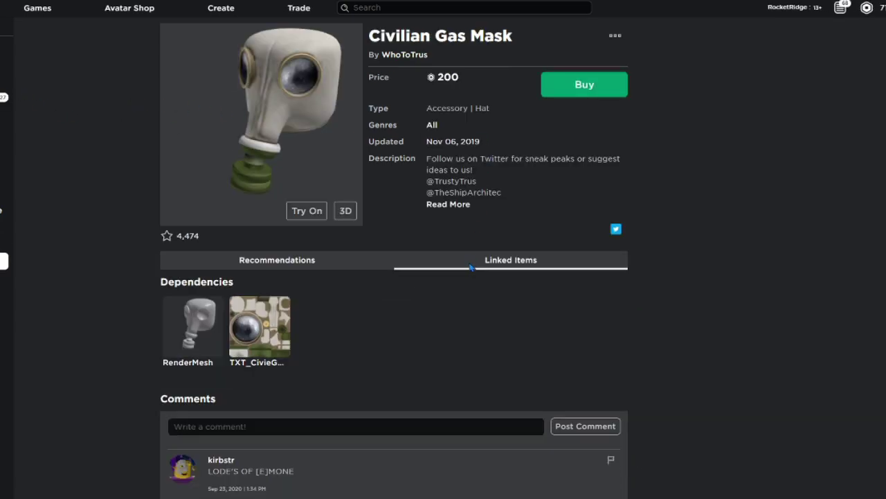
left_click(253, 324)
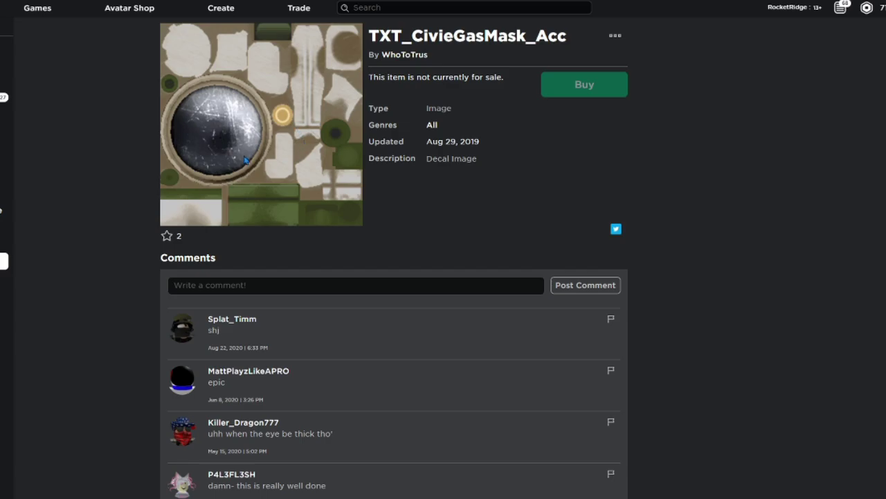
Save the texture image as 'GP5 Texture' in PNG format
right_click(268, 119)
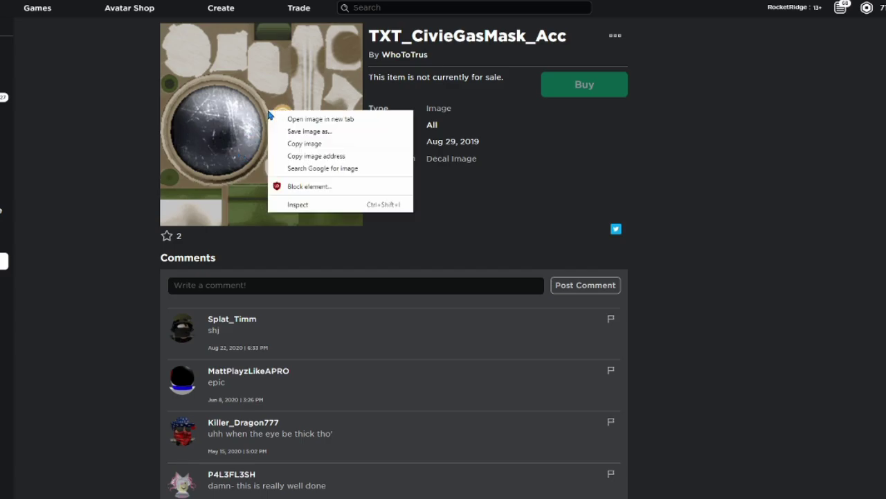
left_click(309, 130)
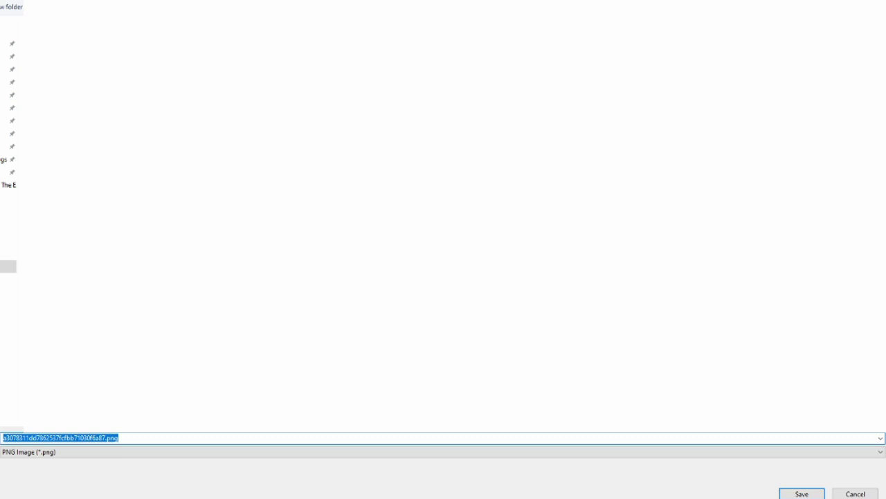
key("BackSpace")
type("GP5 Texture")
key("Return")
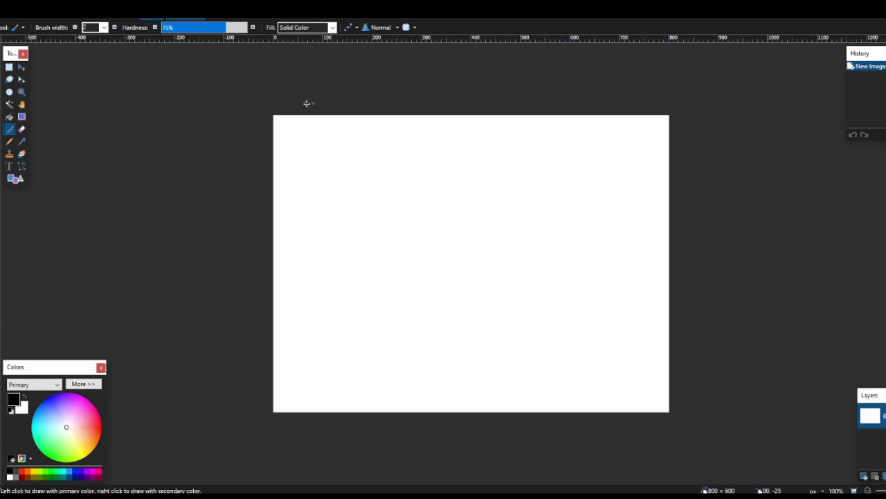
Erase the entire 800 × 600 canvas to transparency using Select All and Delete
key("s")
left_click_drag(430, 243, 703, 89)
key("Delete")
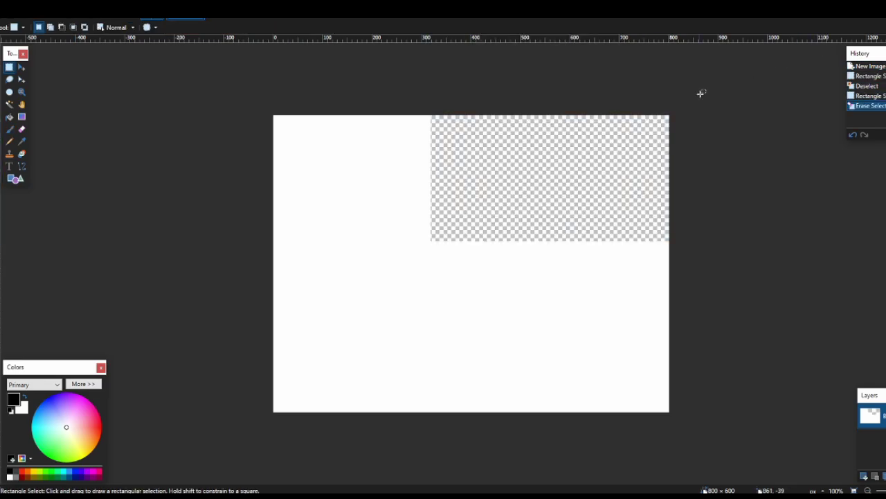
key("ctrl+a")
key("Delete")
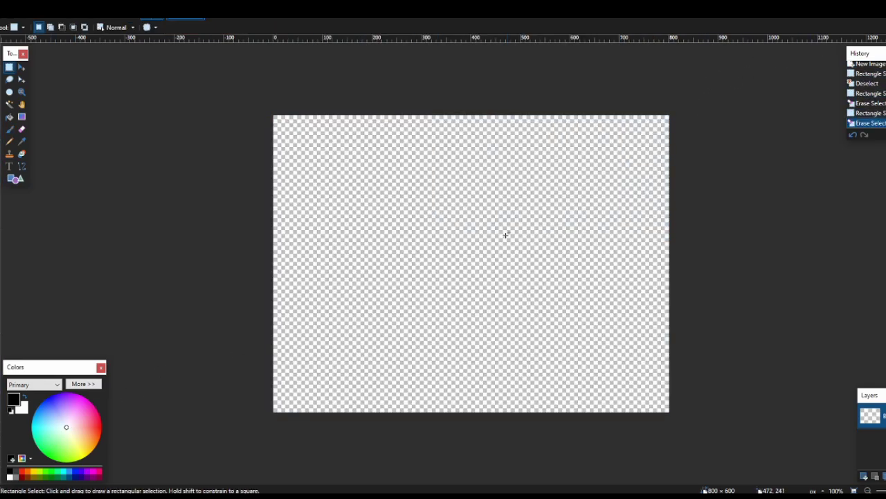
key("ctrl+n")
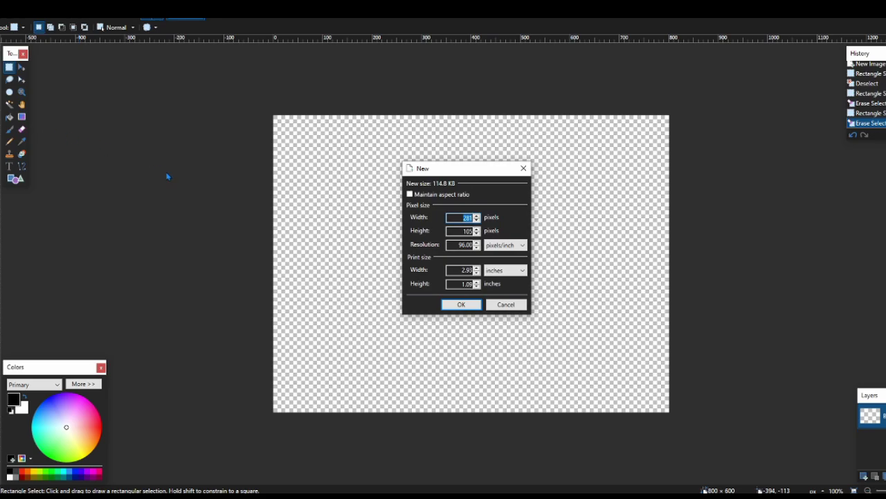
Cancel the New image dialog and open GP5 Texture.png
left_click(523, 301)
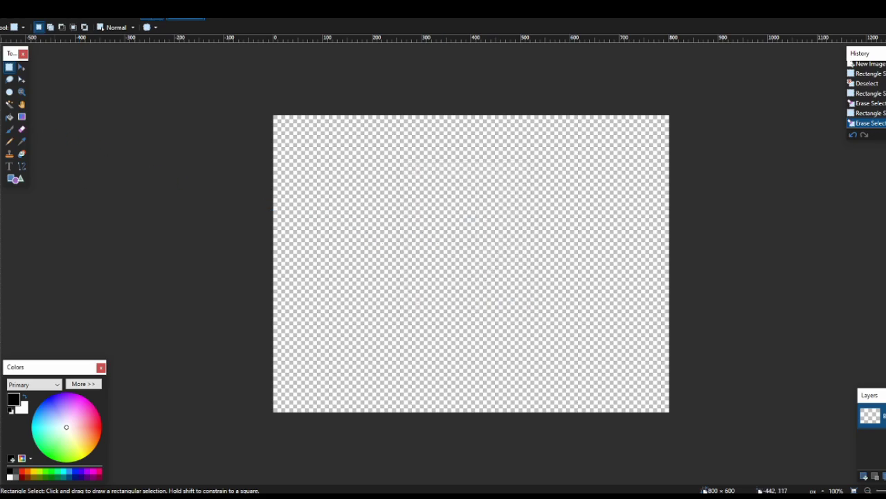
left_click(8, 10)
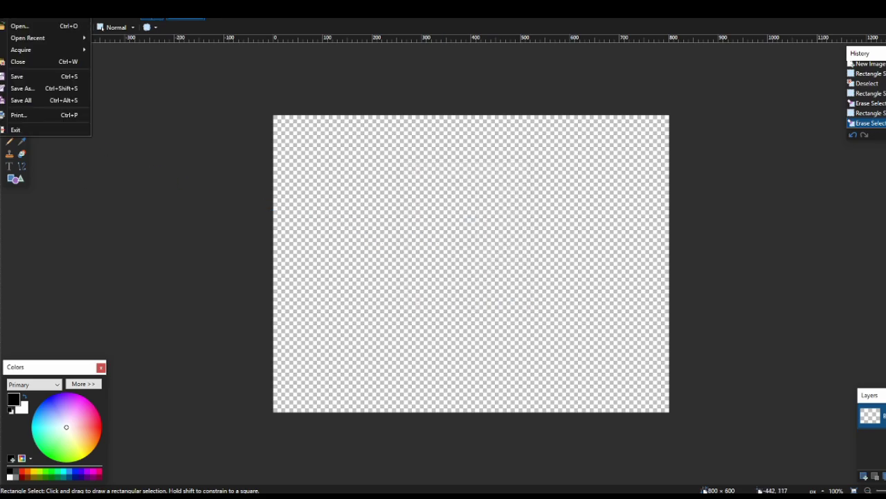
left_click(38, 27)
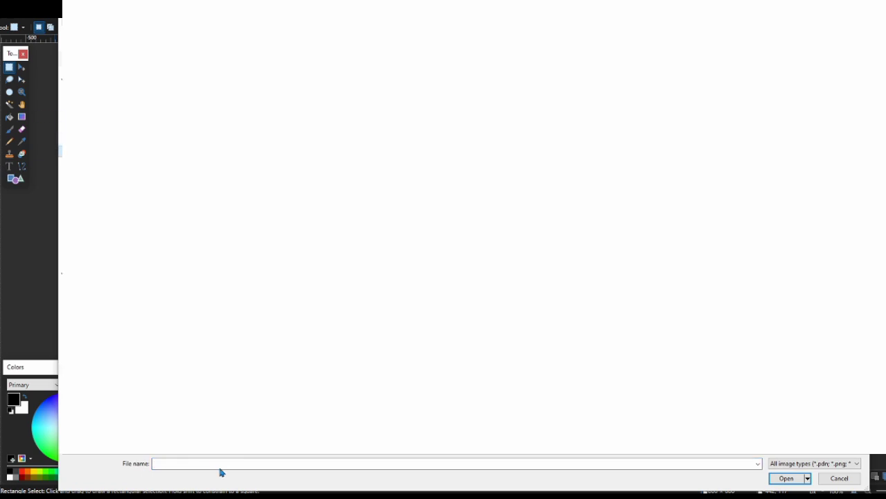
type("gp5")
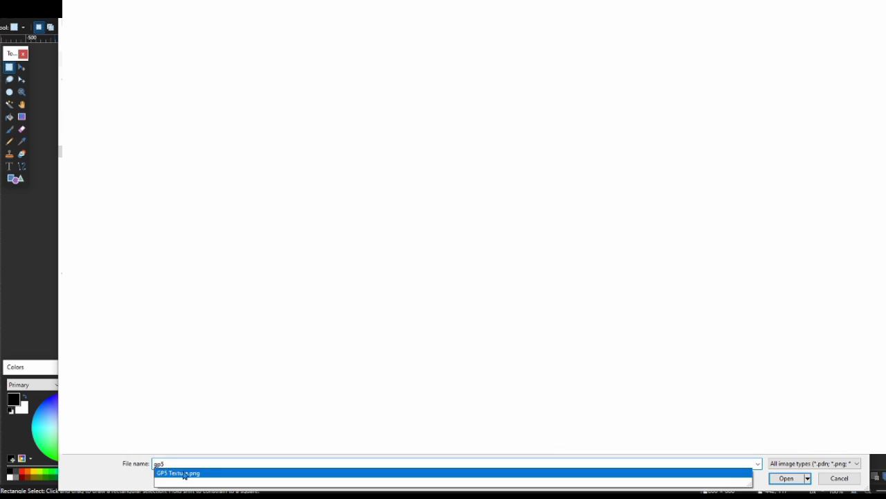
left_click(173, 473)
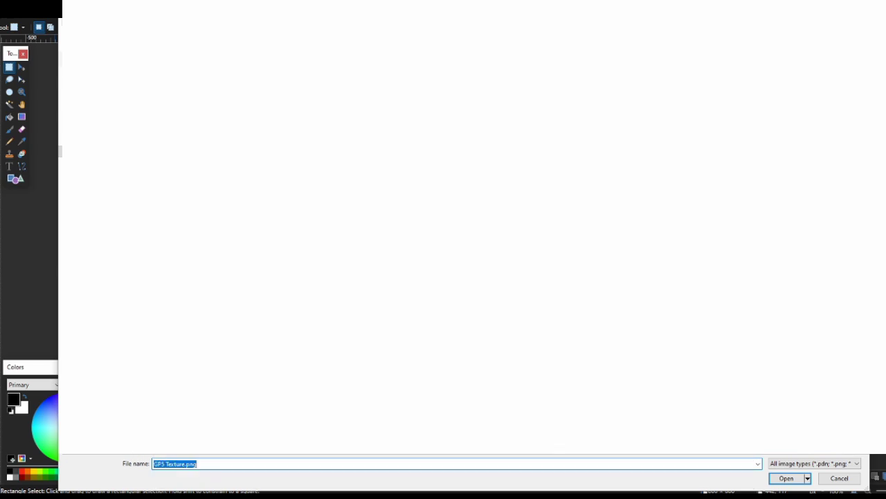
left_click(786, 478)
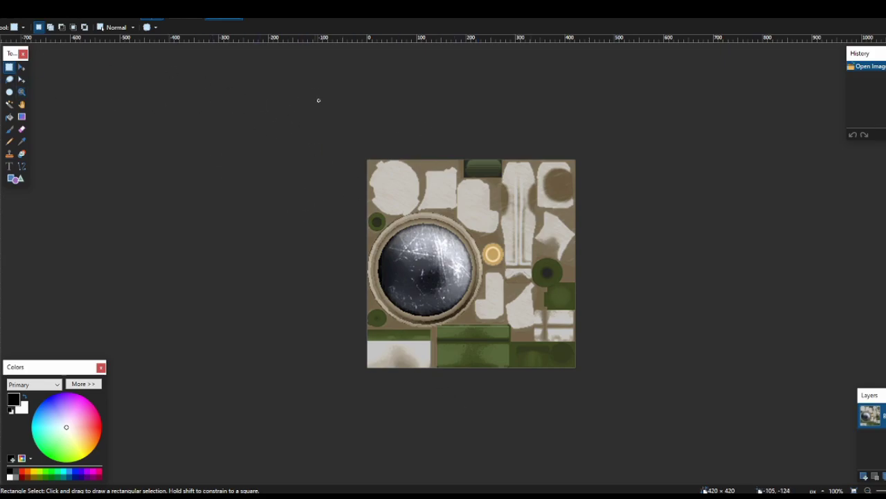
Zoom the GP5 texture to 150% to inspect it more closely
left_click_drag(327, 105, 598, 305)
left_click(554, 249)
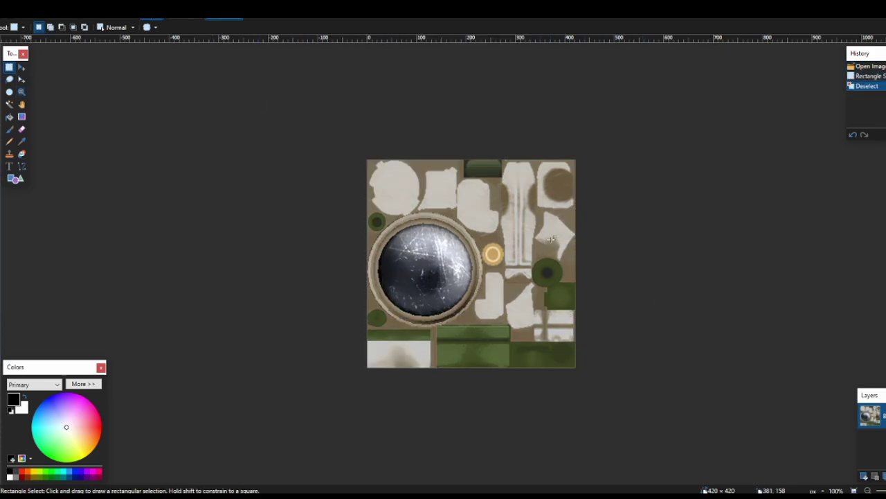
scroll(471, 263, "up", 5)
scroll(471, 263, "down", 6)
scroll(470, 263, "up", 3)
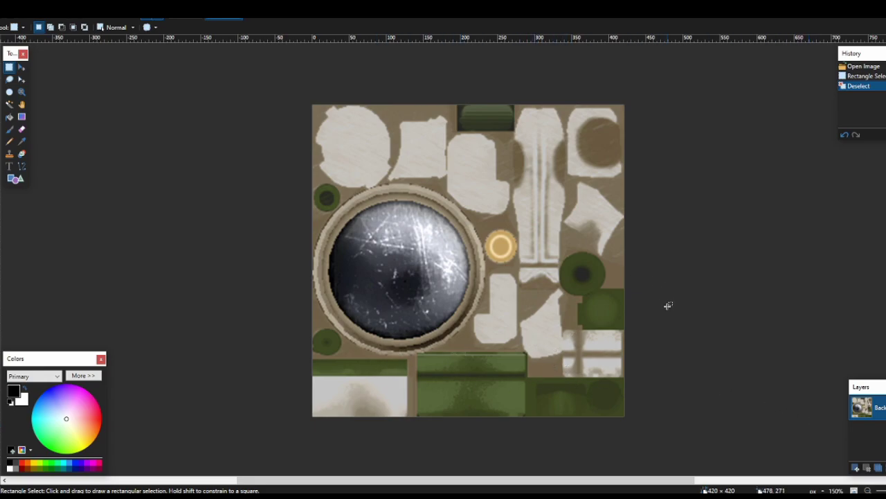
key("s")
key("s")
key("s")
left_click(491, 119)
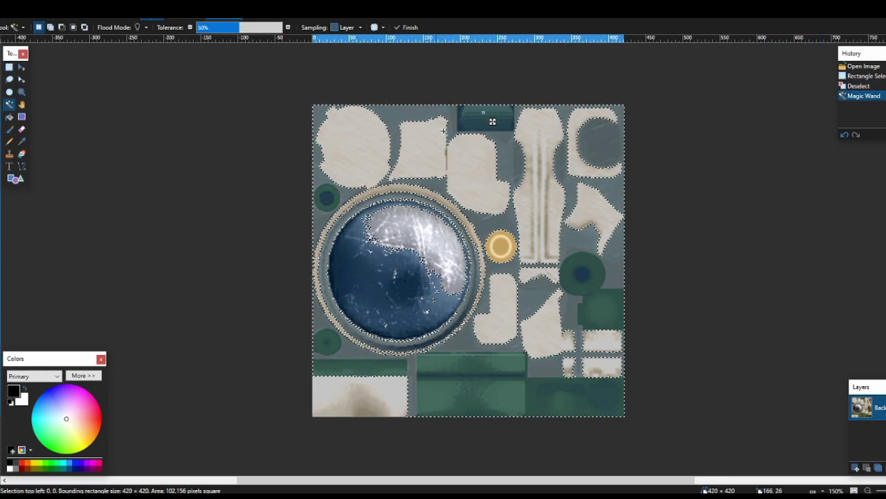
left_click(179, 92)
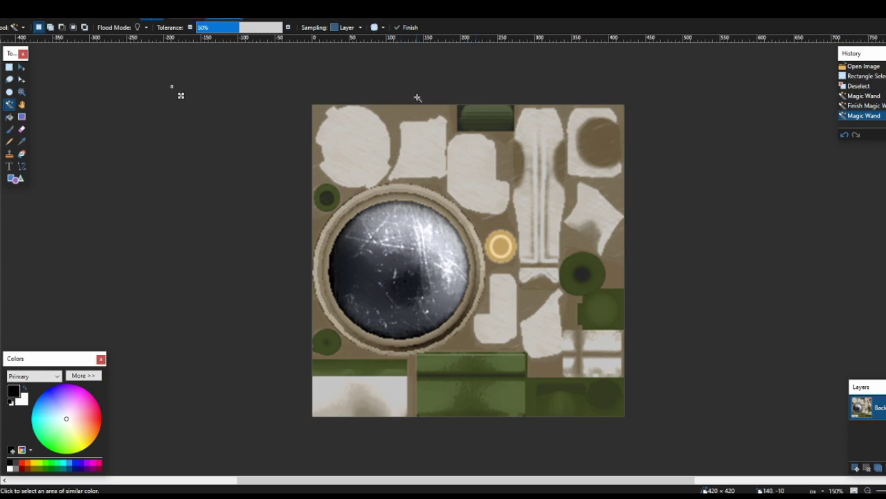
left_click(490, 115)
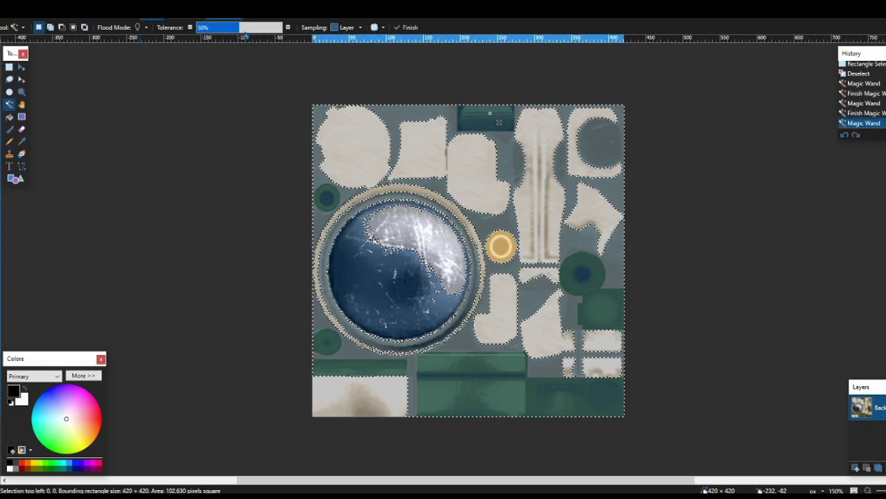
left_click_drag(231, 30, 225, 31)
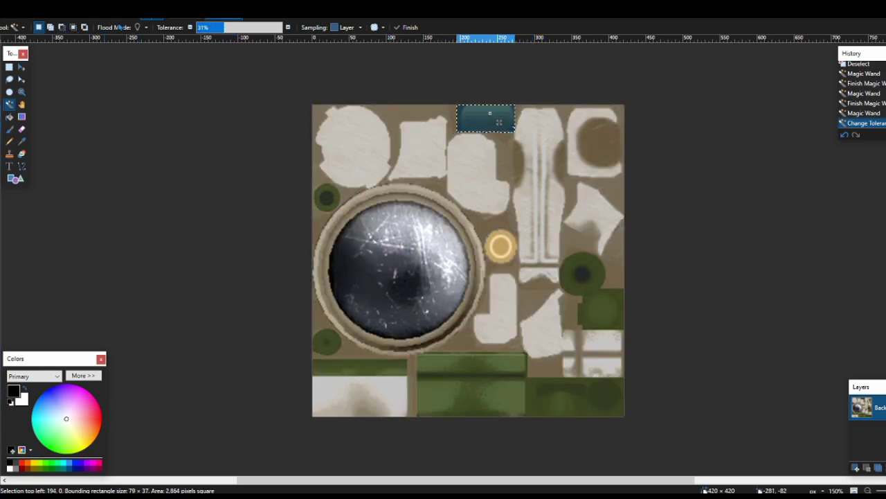
left_click(138, 28)
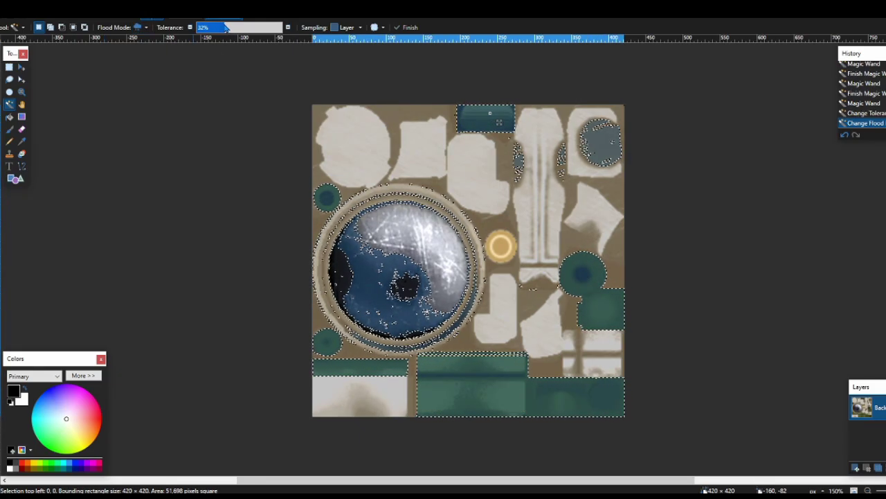
left_click(226, 27)
left_click(186, 109)
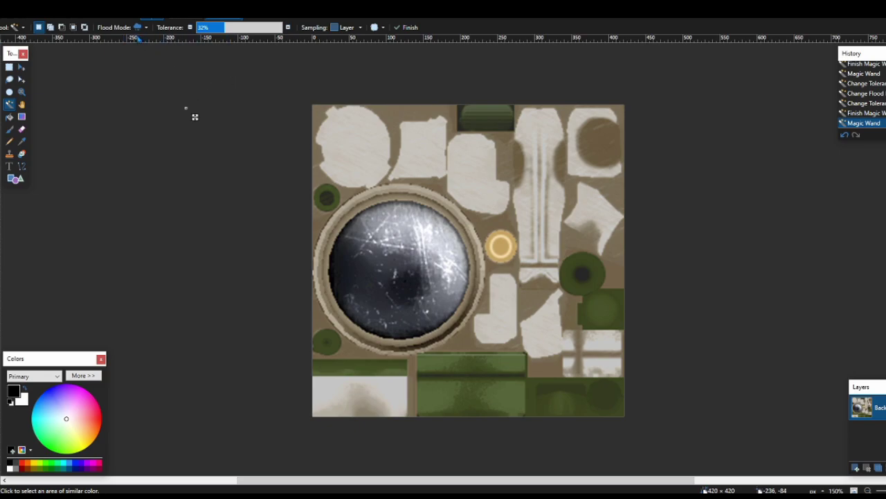
left_click(489, 121)
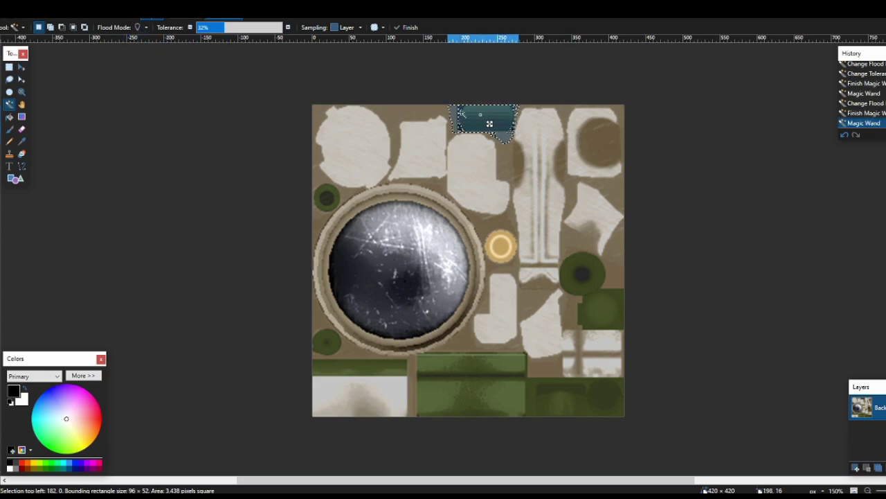
mouse_move(221, 27)
left_mouse_down()
mouse_move(212, 29)
mouse_move(234, 37)
mouse_move(221, 38)
left_mouse_up()
scroll(545, 399, "up", 3)
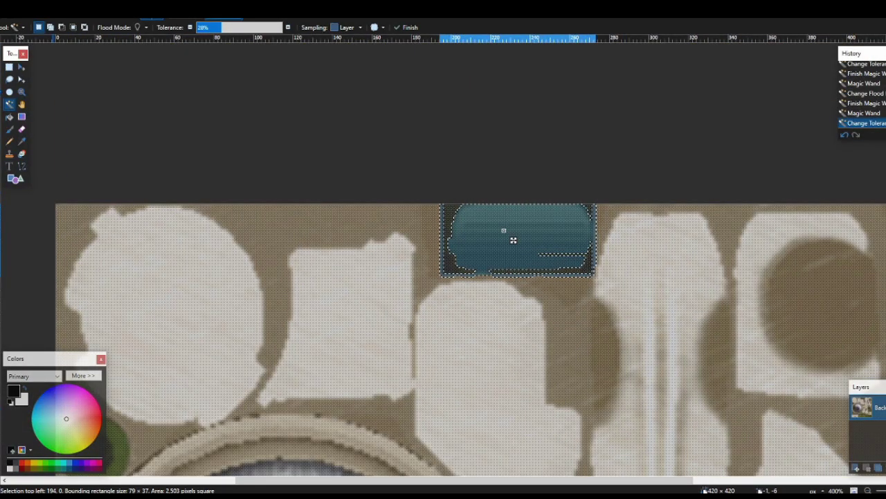
key("s")
Select the top green rectangular patch and bucket-fill it dark grey at 100% tolerance
key("ctrl+d")
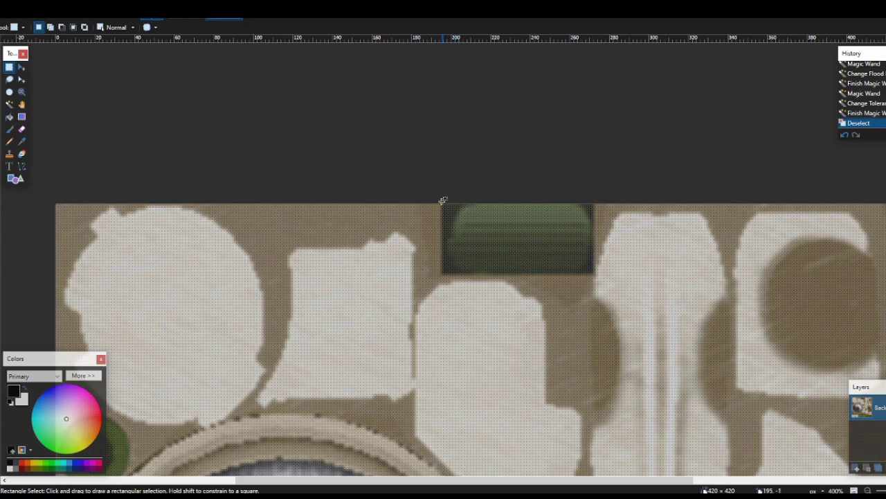
left_click_drag(444, 202, 593, 273)
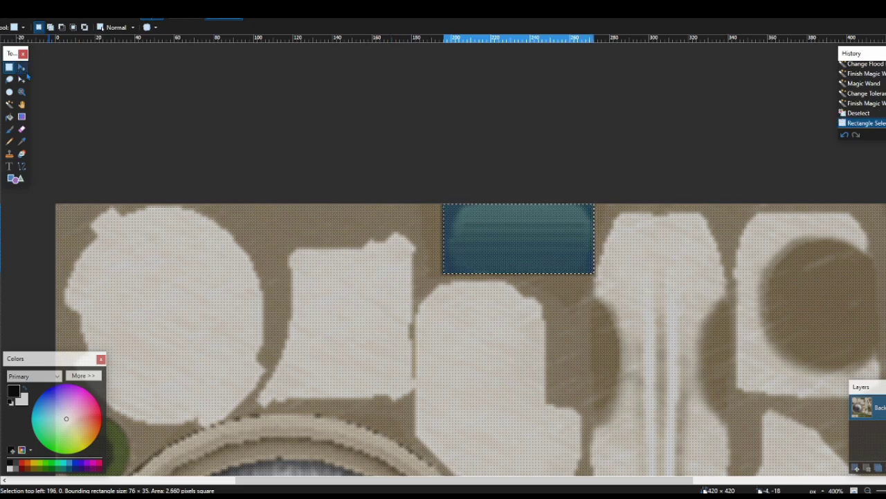
left_click(21, 79)
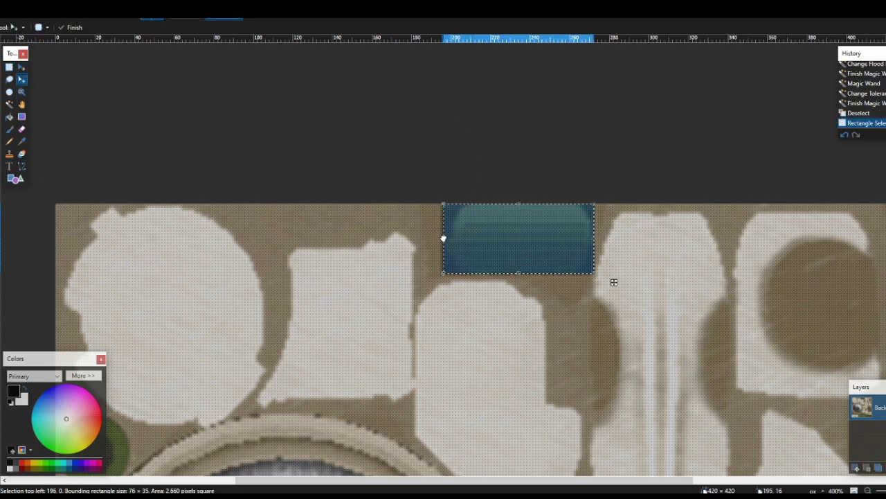
left_click_drag(444, 238, 440, 238)
key("f")
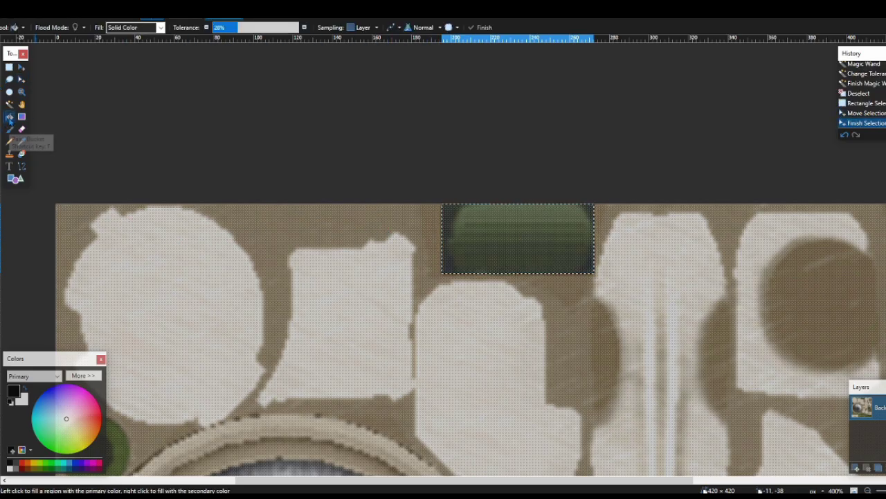
scroll(470, 83, "down", 5)
scroll(452, 118, "down", 4)
scroll(453, 118, "up", 5)
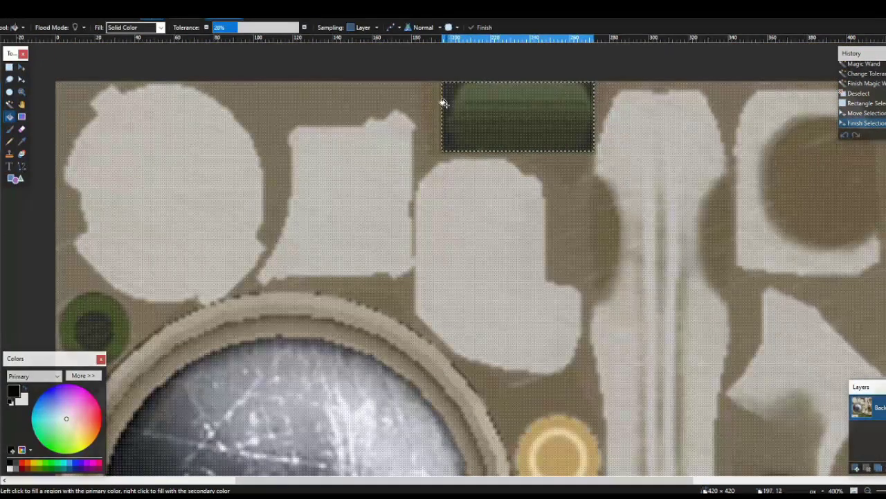
left_click_drag(225, 28, 299, 28)
scroll(492, 114, "up", 3)
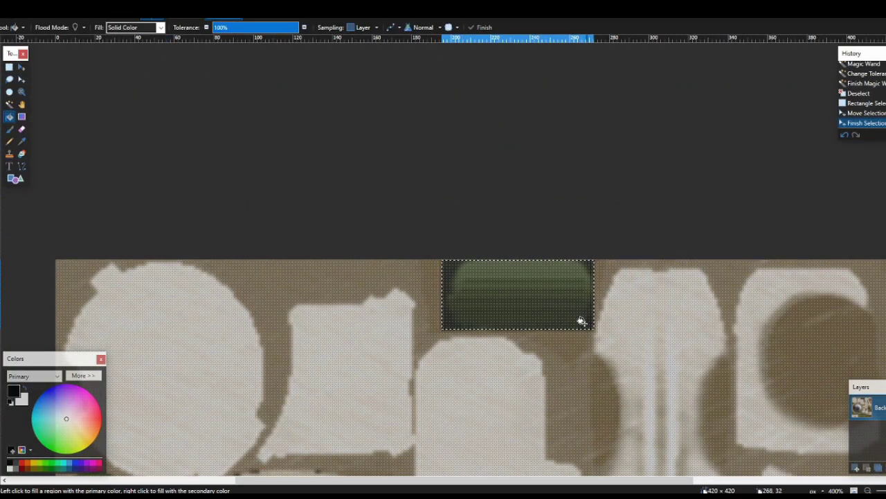
left_click(513, 289)
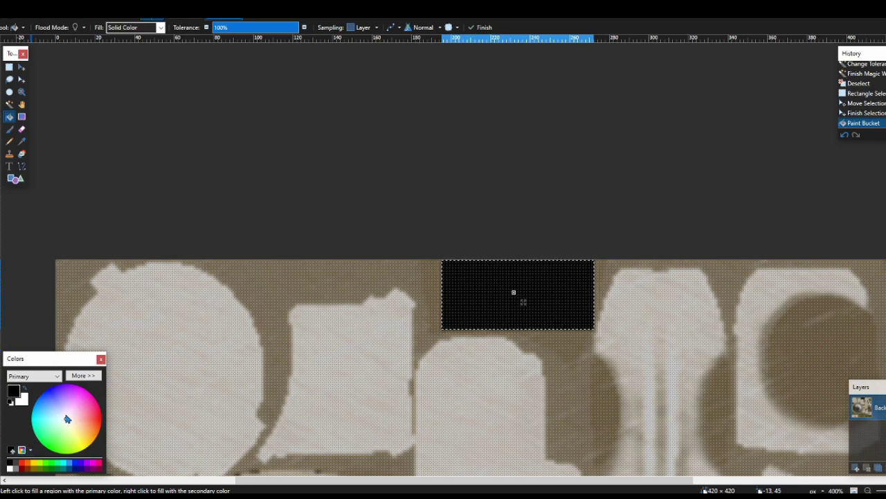
left_click_drag(67, 418, 44, 420)
Set the primary colour to dark grey and refill the top rectangle with it
left_click(15, 461)
left_click(495, 288)
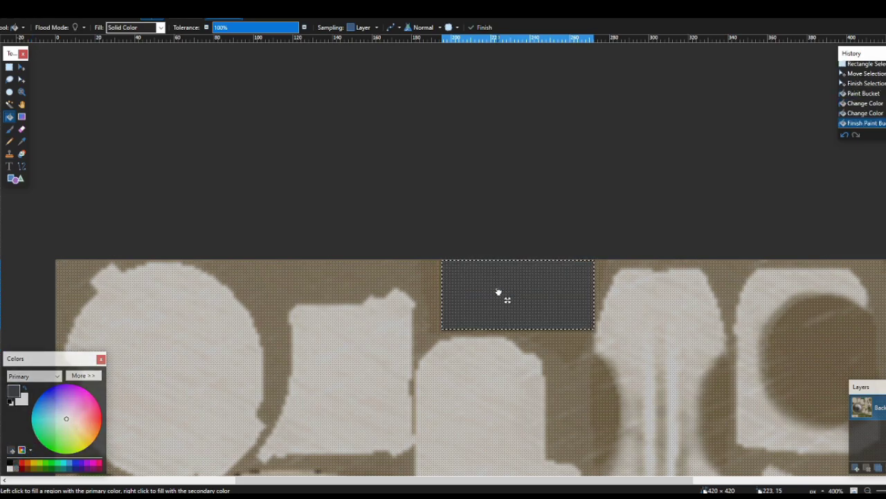
left_click(495, 288)
scroll(325, 297, "down", 8)
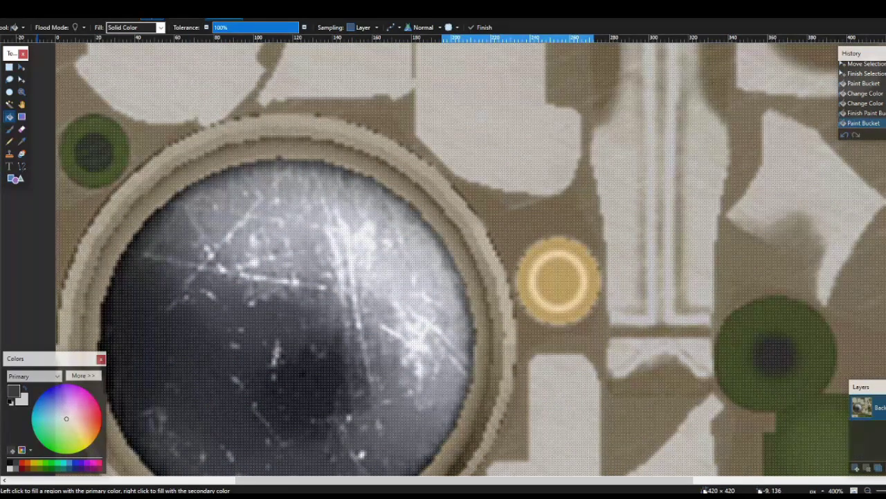
Magic-wand select the small green circle and fill it dark grey
left_click(9, 104)
left_click(93, 131)
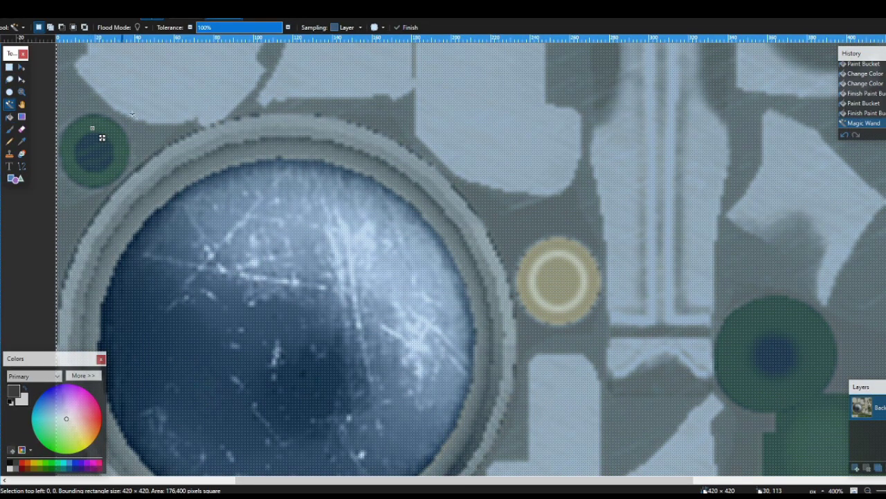
left_click_drag(222, 31, 225, 33)
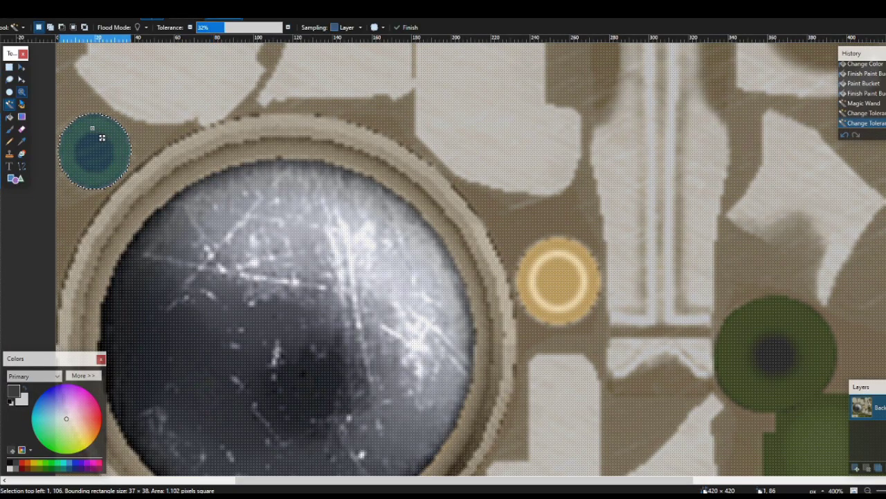
key("f")
left_click(83, 162)
left_click(97, 138)
left_click(9, 67)
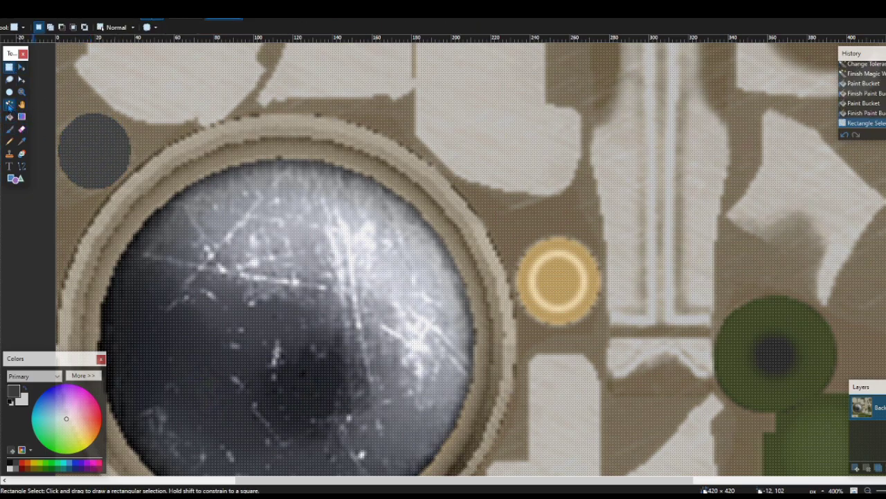
Select the large right green circle plus its adjoining block and fill them dark grey
left_click(9, 104)
left_click(758, 338)
scroll(766, 347, "down", 3)
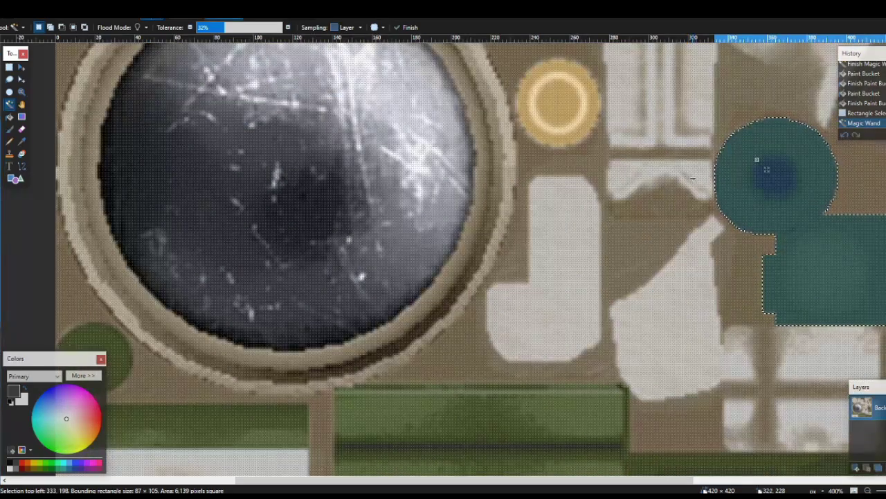
left_click_drag(208, 29, 228, 30)
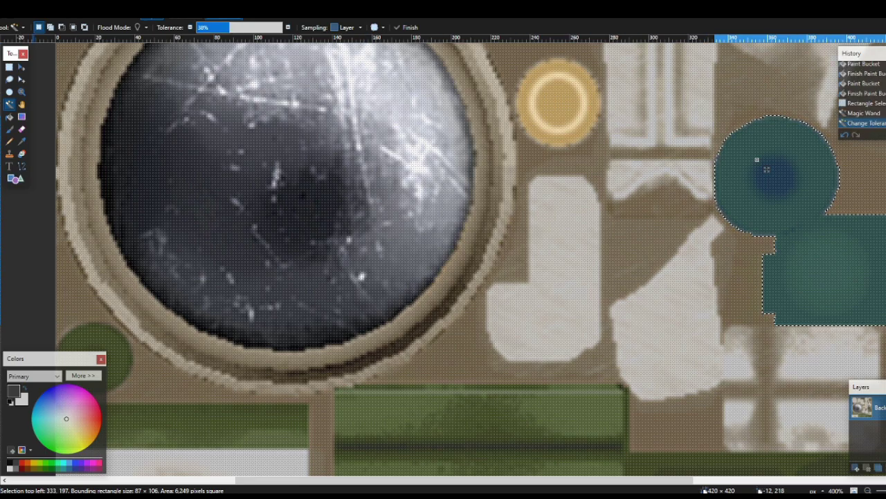
key("f")
left_click(766, 169)
left_click(764, 185)
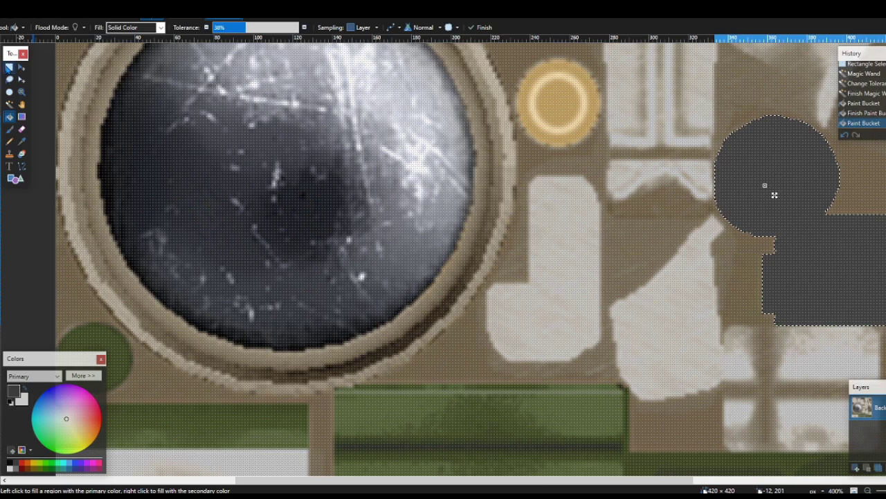
key("s")
left_click(576, 175)
scroll(513, 209, "down", 3)
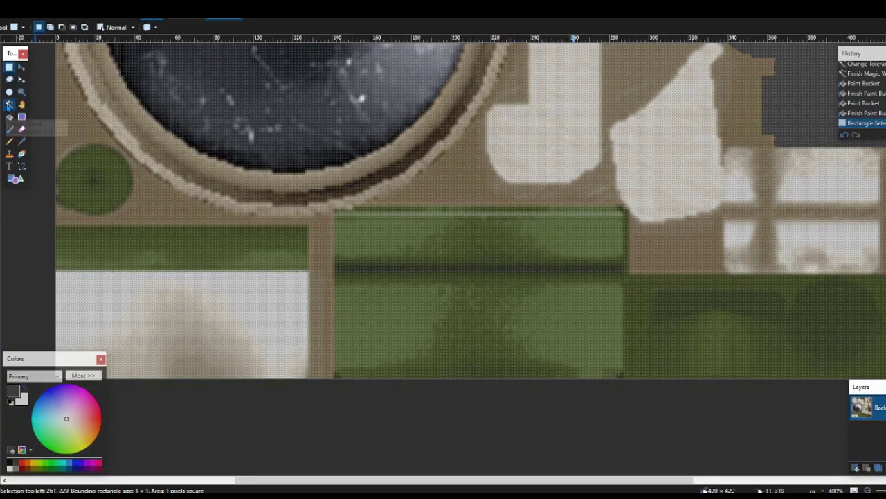
Try a dark grey fill on the brown background, then undo it
left_click(9, 104)
left_click(109, 179)
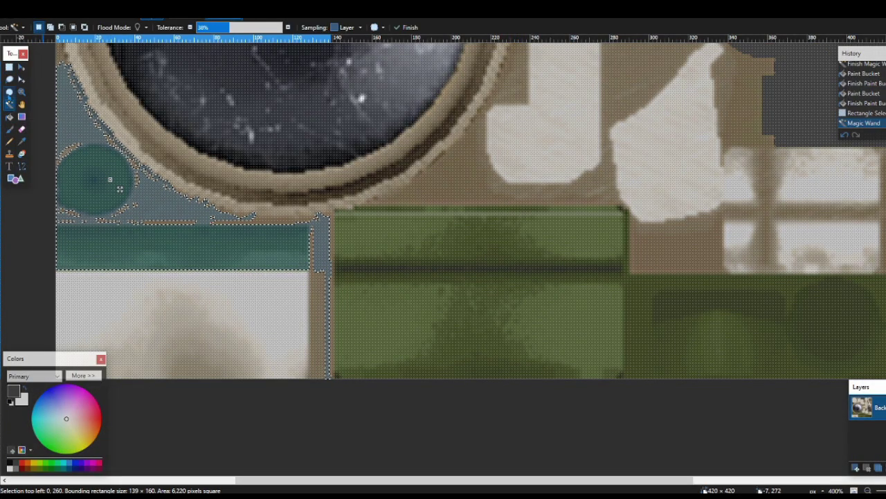
key("ctrl+d")
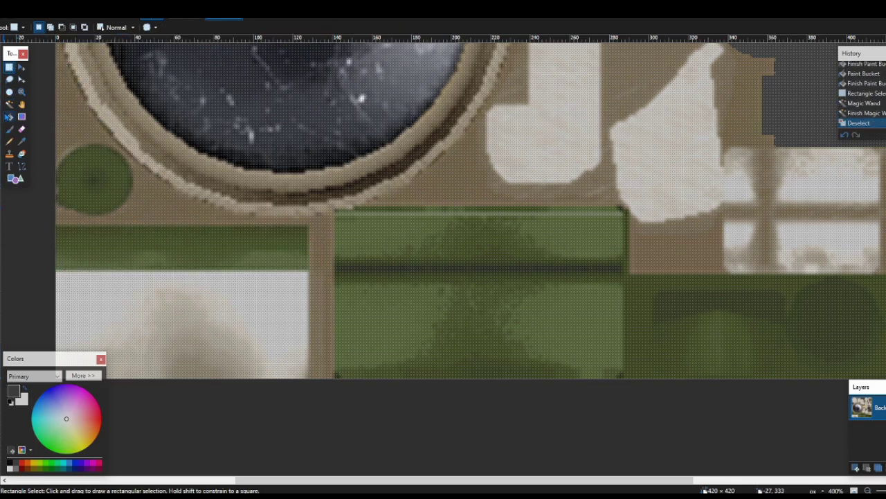
key("f")
scroll(496, 163, "up", 5)
left_click(510, 203)
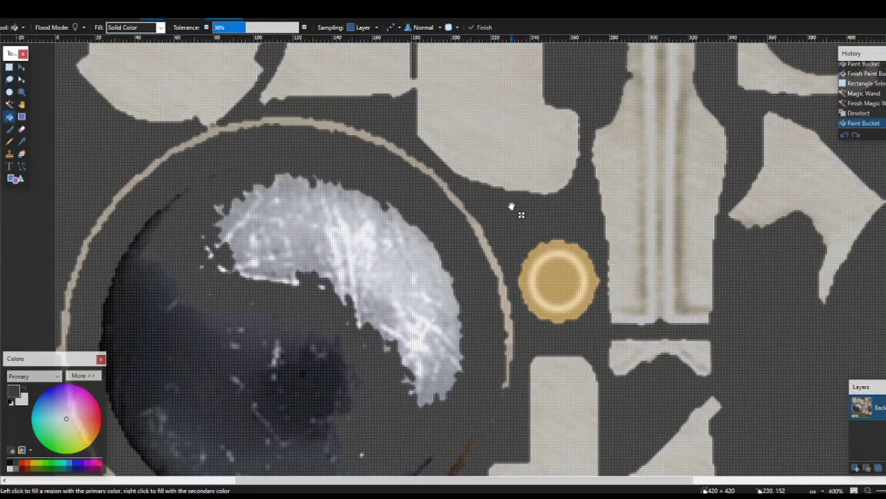
key("ctrl+z")
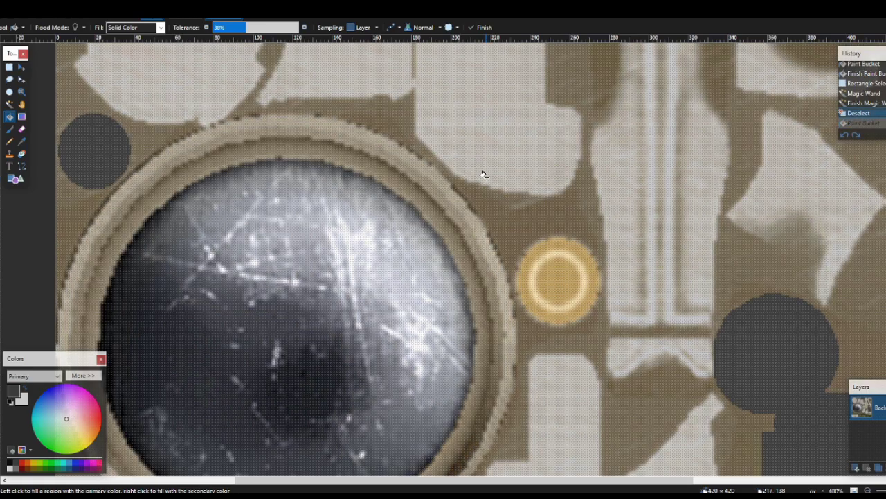
scroll(482, 175, "down", 5)
Select the lower-left green circle and fill it solid dark grey
left_click(9, 103)
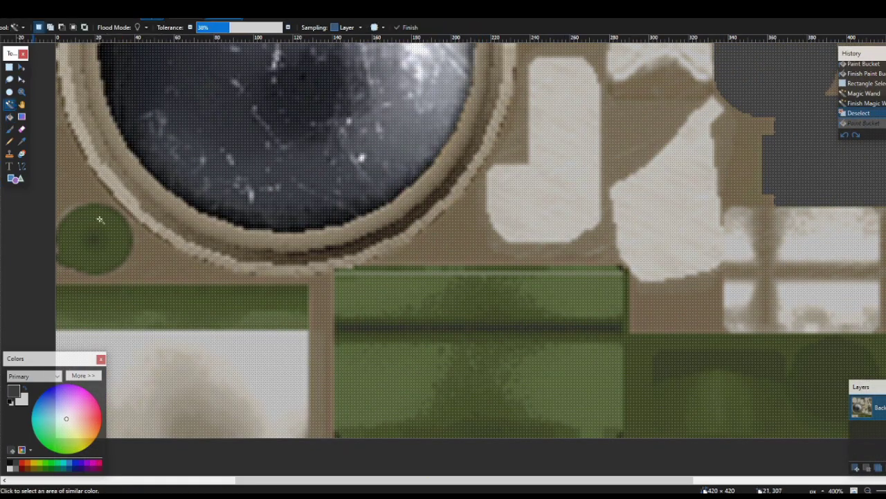
left_click(104, 236)
left_click(9, 116)
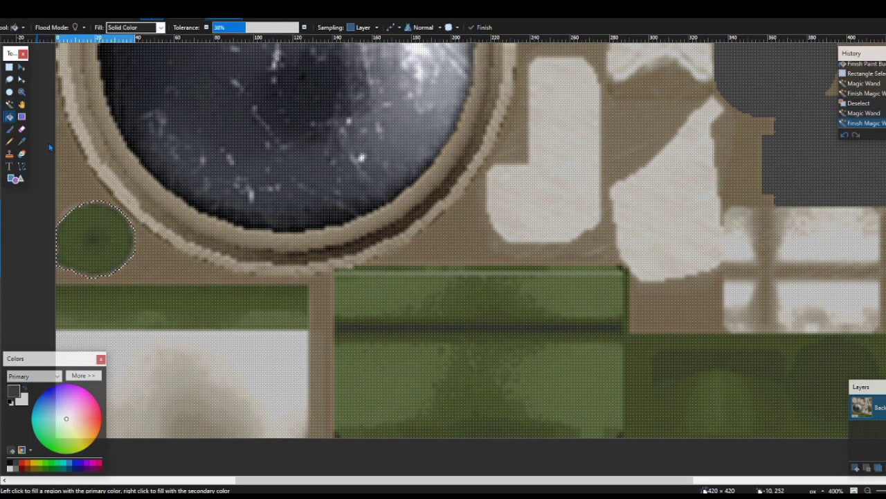
left_click(118, 257)
left_click(87, 223)
left_click(80, 240)
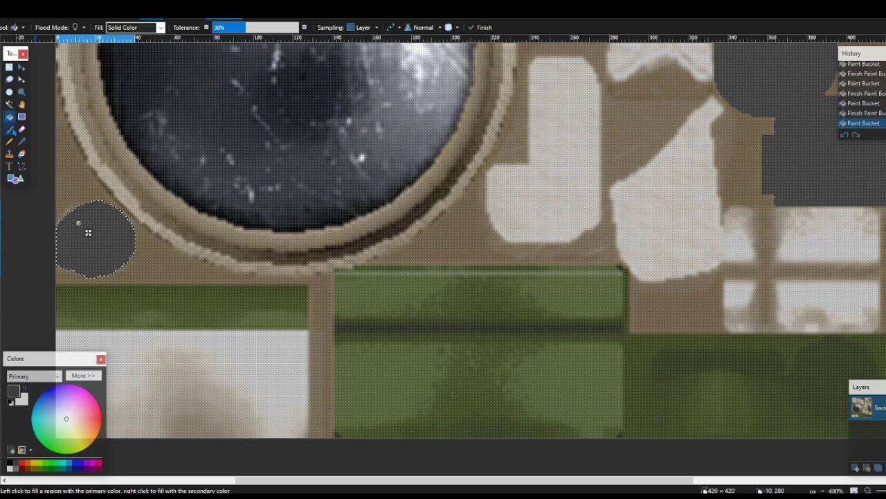
Select the green strip below the circle at lower tolerance and fill it dark grey
key("s")
key("ctrl+d")
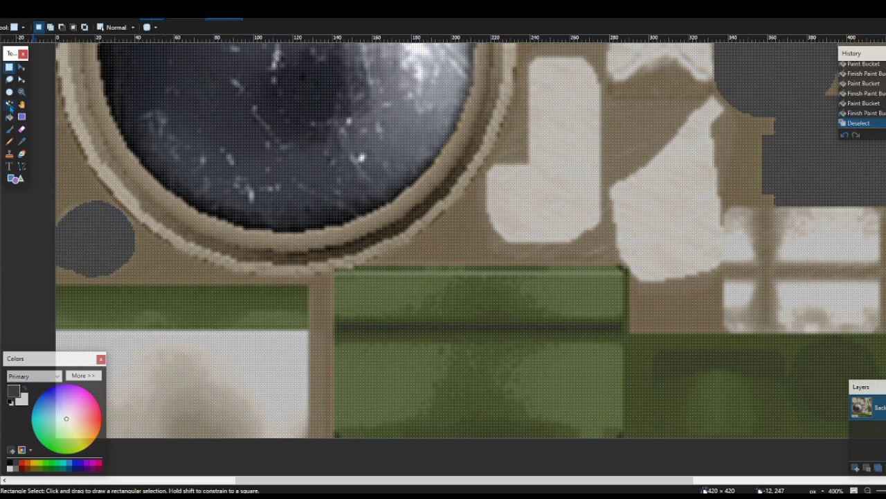
left_click(9, 104)
left_click(192, 312)
key("Left")
key("Left")
key("Left")
key("Left")
key("Left")
key("Left")
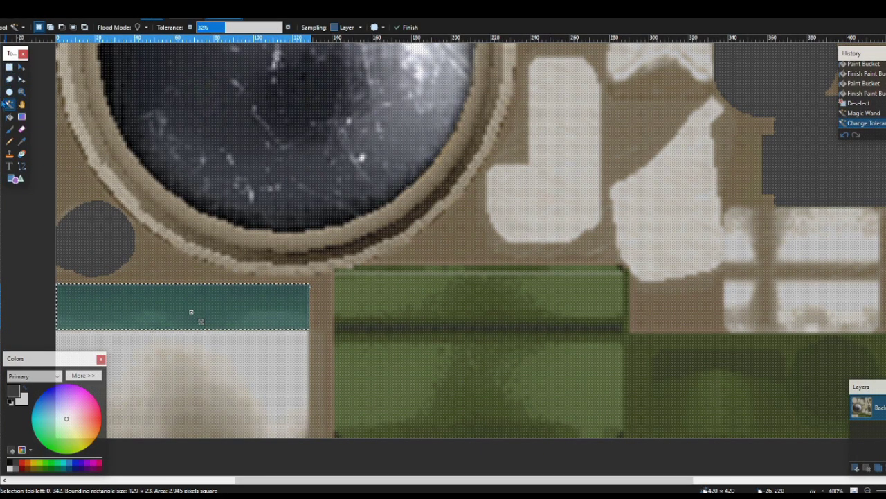
key("s")
key("f")
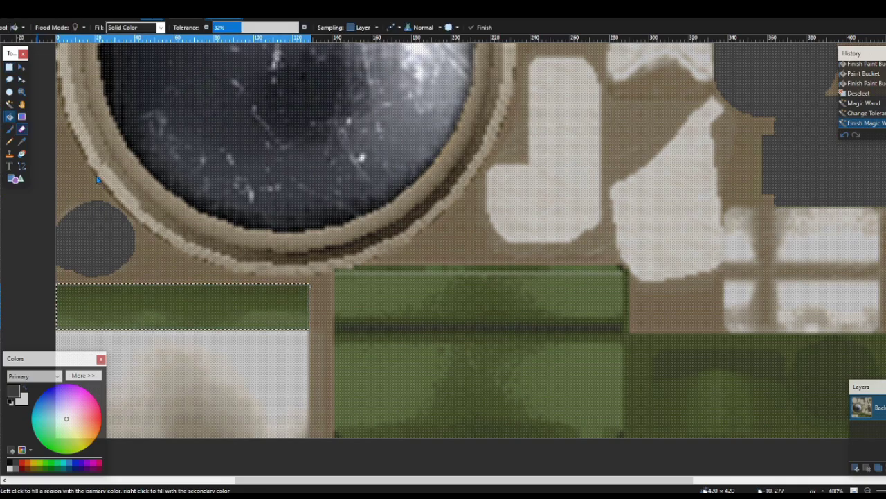
left_click(211, 307)
left_click(148, 316)
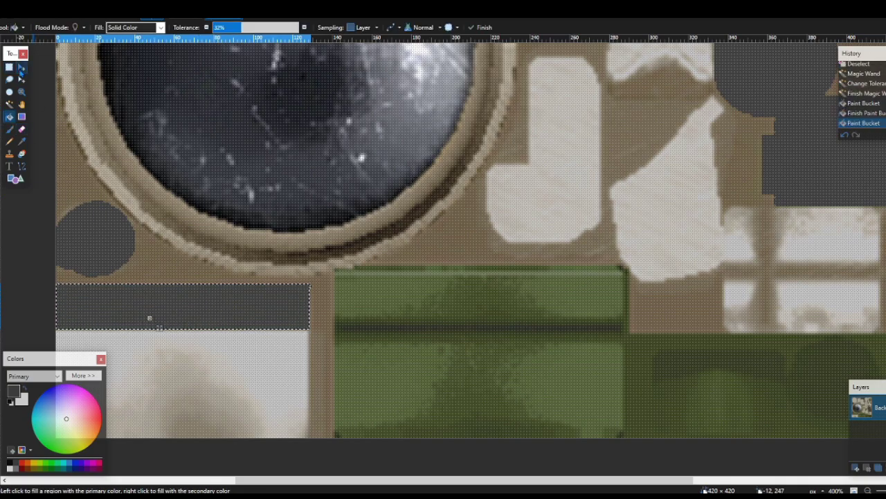
left_click(159, 323)
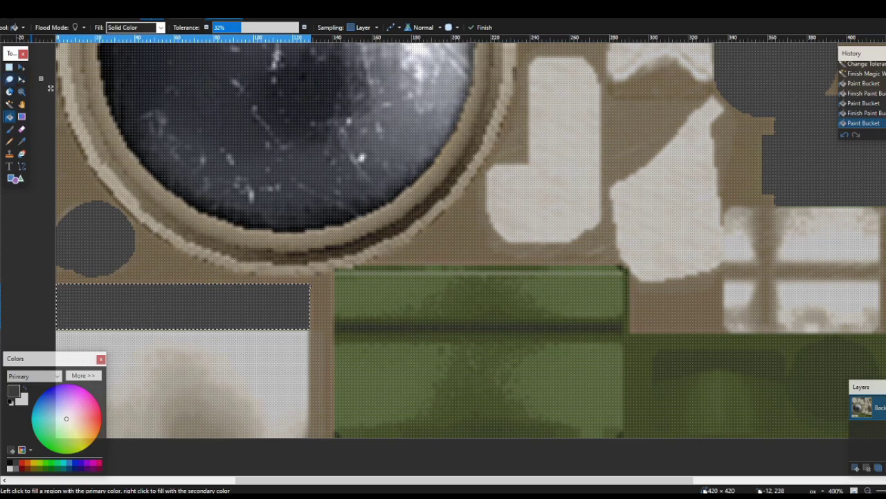
Rectangle-select the large green block and fill it entirely dark grey at raised tolerance
left_click(9, 104)
left_click(423, 378)
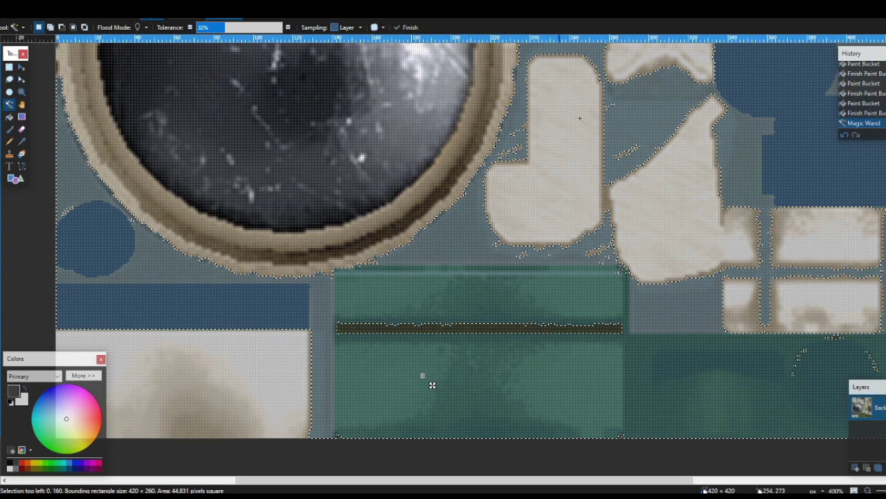
left_click(424, 378)
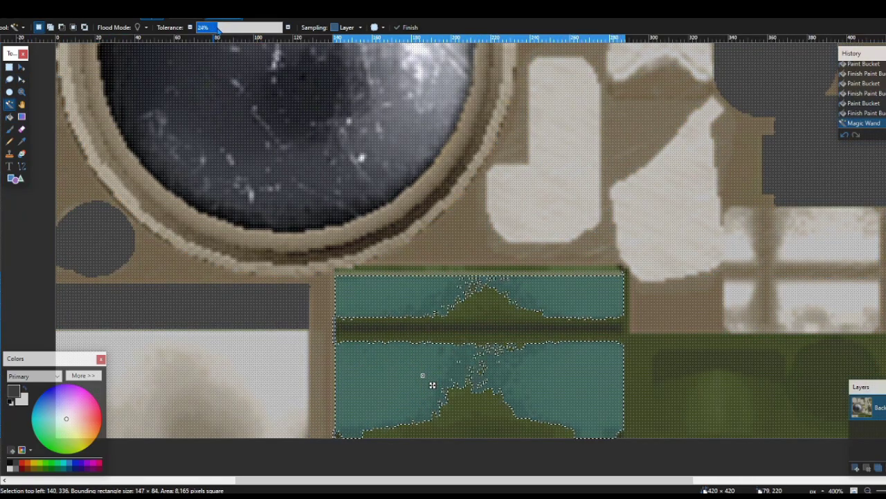
key("Left")
key("Left")
key("Left")
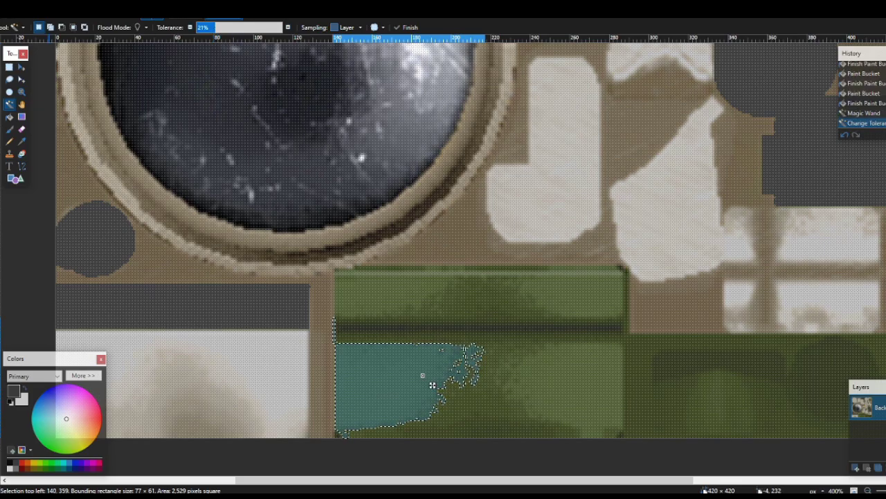
key("s")
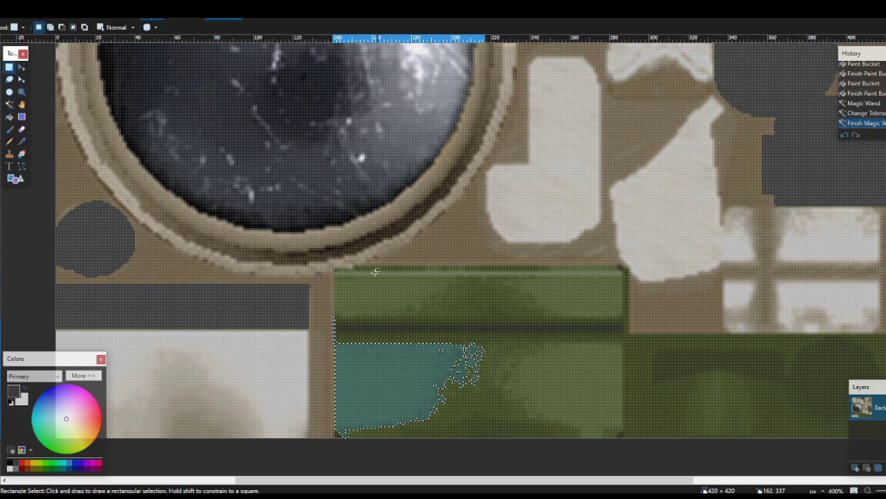
left_click_drag(336, 268, 626, 454)
key("f")
left_click(552, 328)
left_click(482, 407)
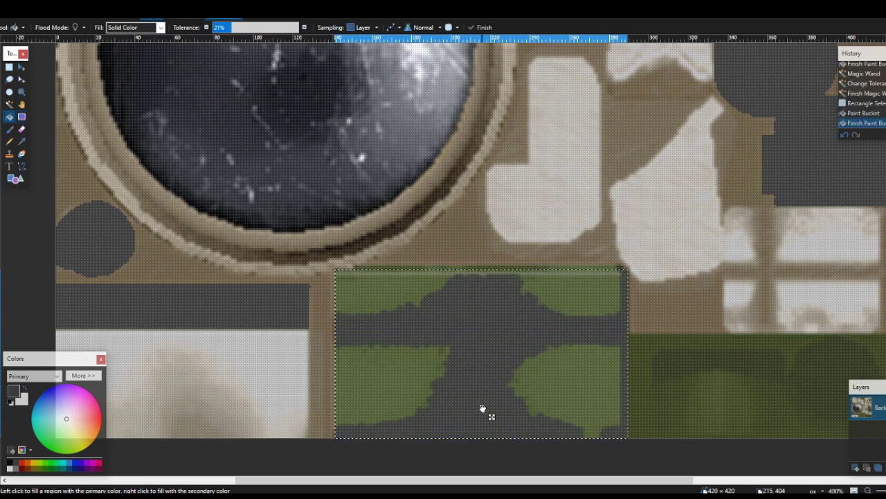
left_click_drag(263, 28, 299, 27)
left_click(547, 342)
Select a rectangle across the grey block and fill the remaining green strip dark grey
key("s")
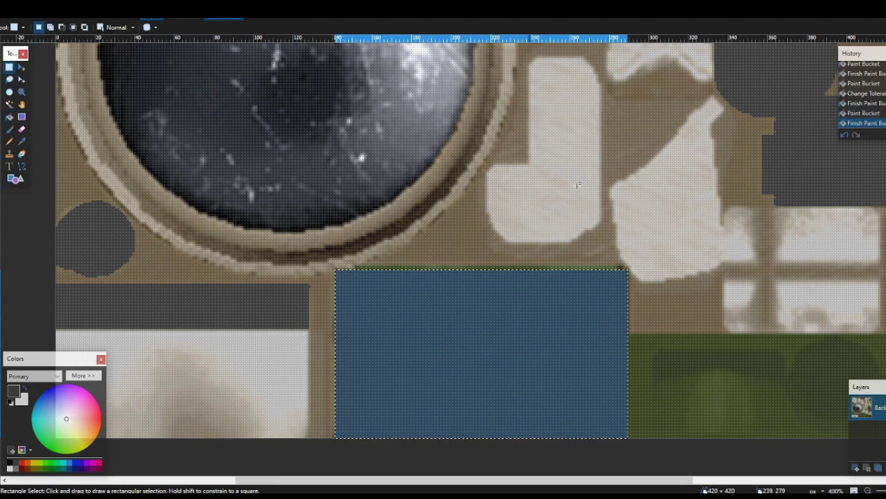
scroll(624, 267, "up", 3)
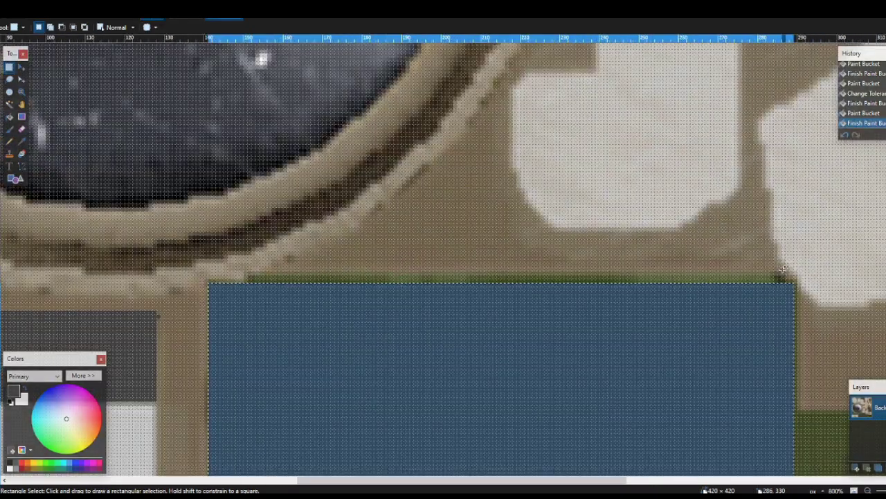
mouse_move(783, 273)
left_mouse_down()
mouse_move(688, 311)
mouse_move(311, 389)
mouse_move(244, 420)
mouse_move(248, 373)
left_mouse_up()
key("f")
left_click(281, 308)
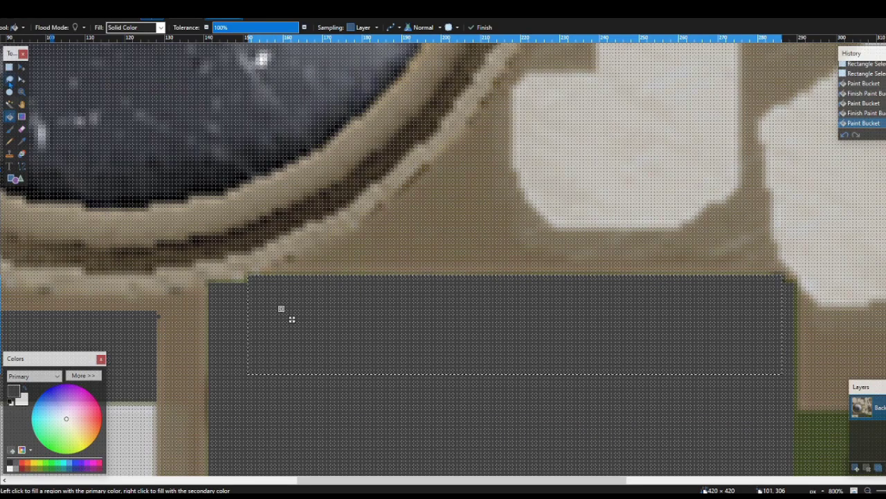
key("s")
left_click_drag(399, 299, 409, 307)
scroll(788, 281, "down", 1)
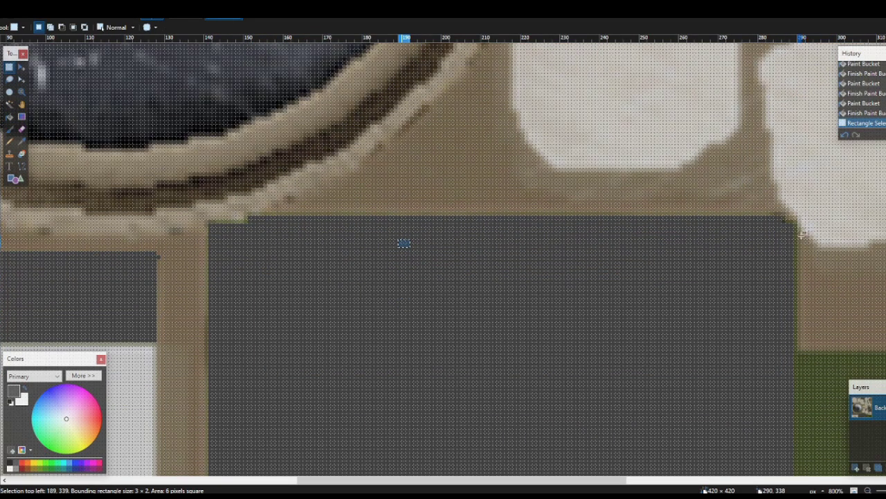
Fill the block at the strip's right end and the lower-right green patch dark grey
left_click_drag(797, 218, 710, 292)
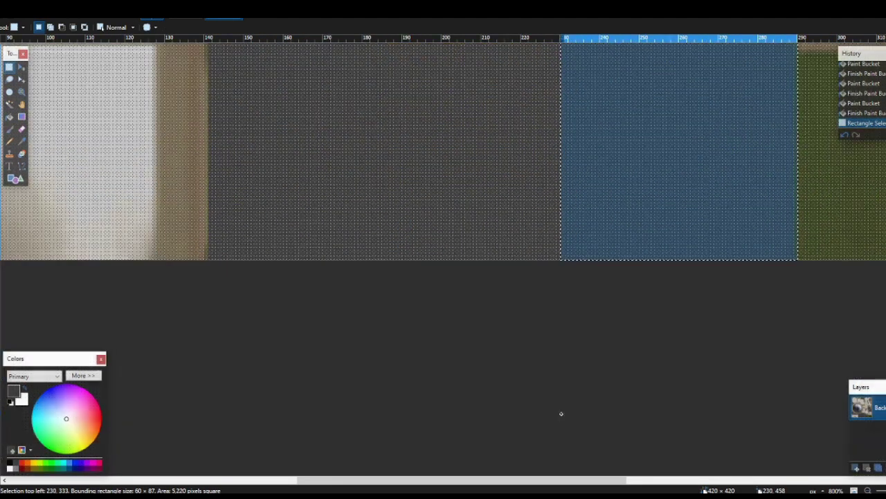
left_click_drag(561, 414, 557, 414)
left_click(9, 117)
left_click(707, 160)
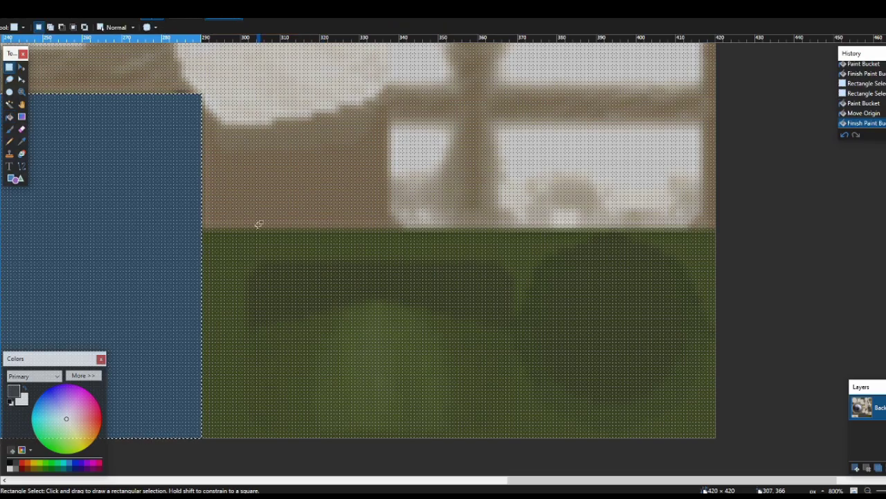
mouse_move(198, 229)
left_mouse_down()
mouse_move(415, 310)
mouse_move(720, 443)
left_mouse_up()
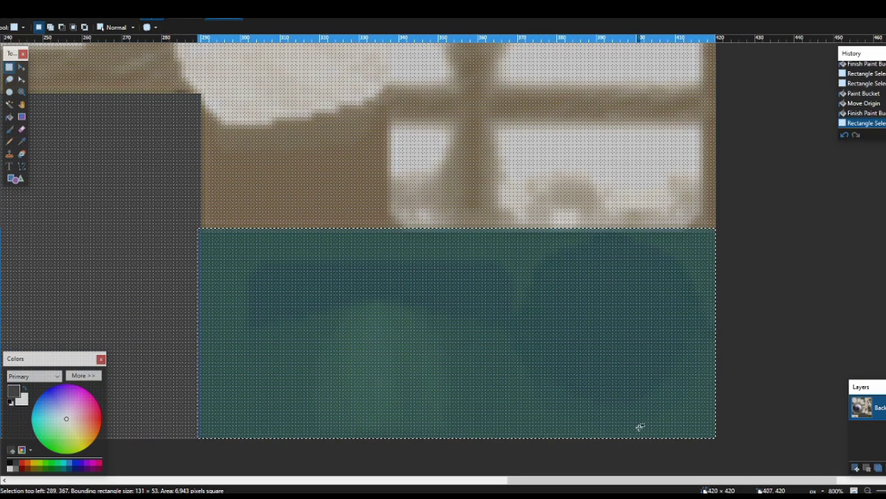
key("f")
left_click(397, 305)
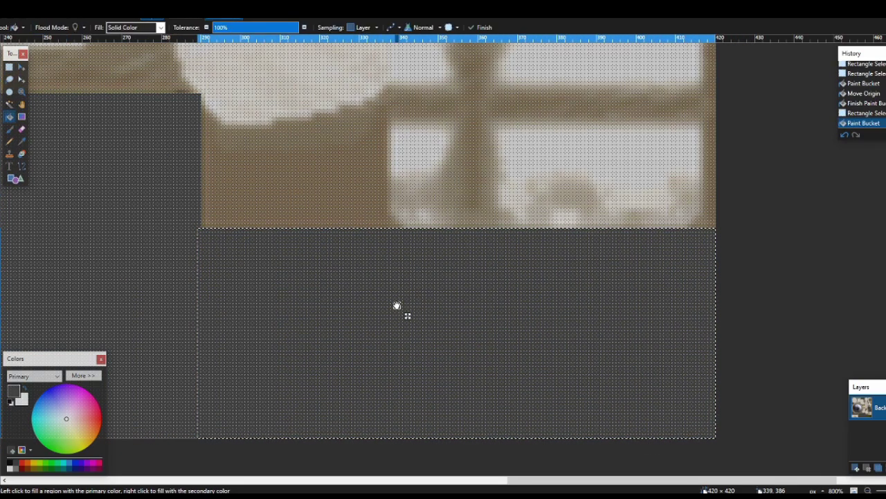
scroll(396, 305, "down", 5)
scroll(467, 273, "up", 4)
scroll(461, 277, "up", 2)
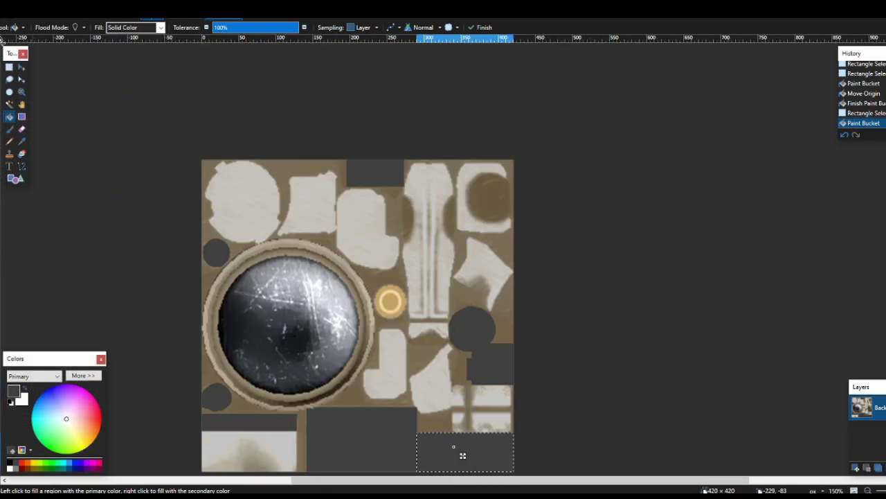
left_click(9, 67)
left_click(48, 81)
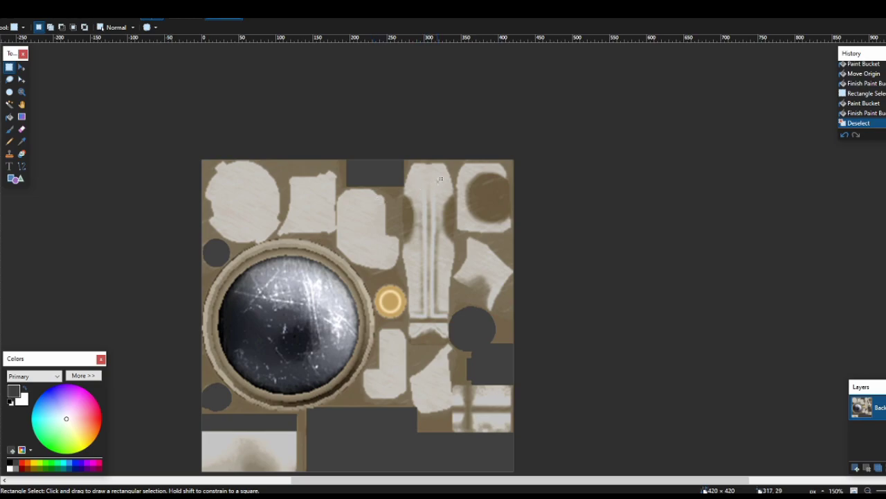
left_click_drag(417, 164, 426, 189)
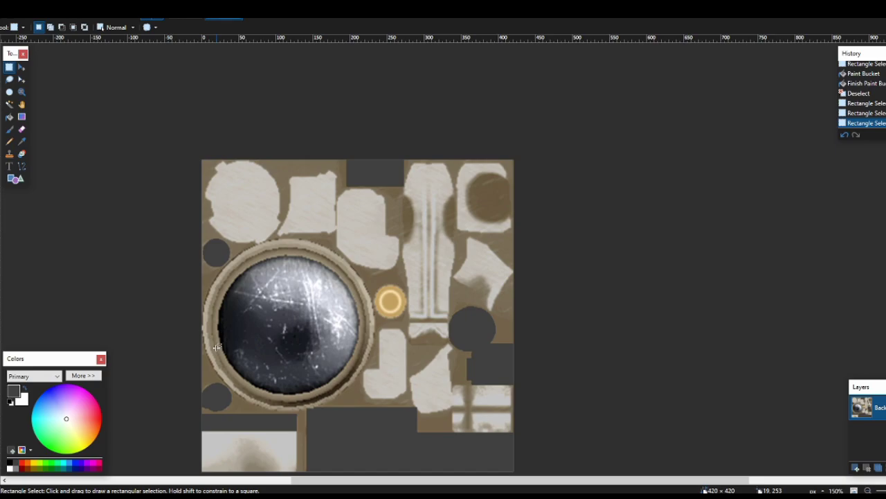
scroll(217, 347, "down", 2)
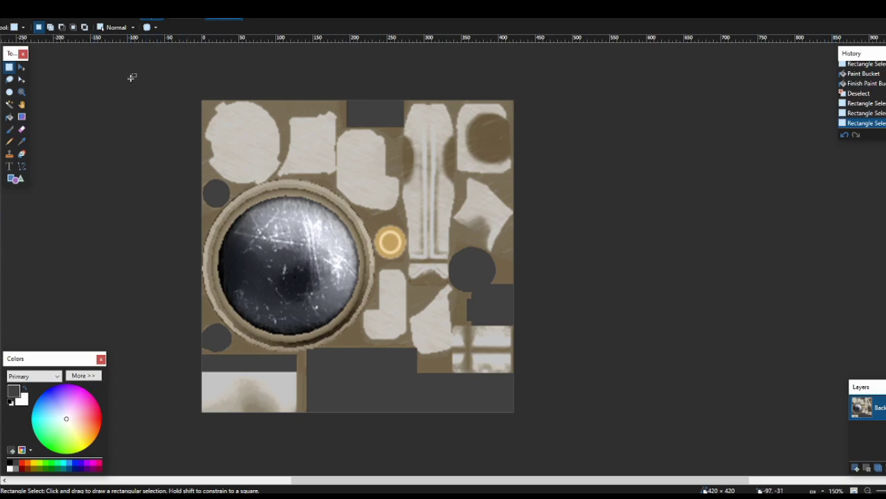
left_click_drag(137, 73, 4, 79)
left_click(174, 263)
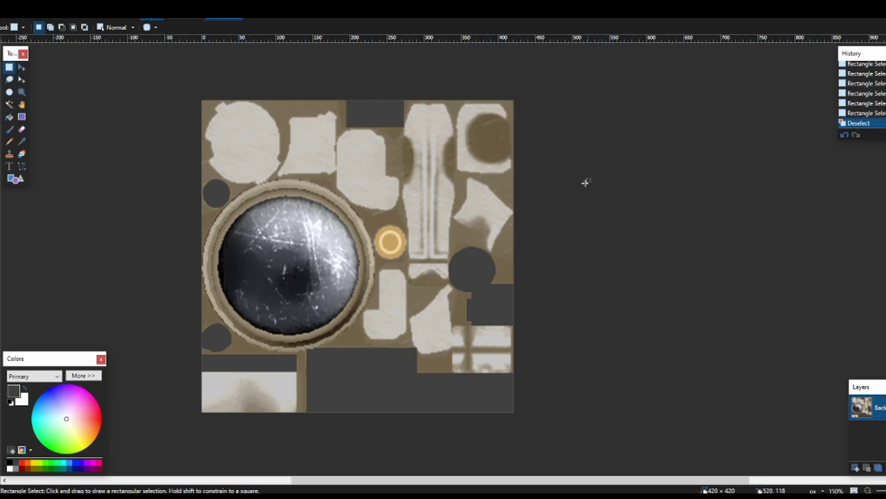
Save the recoloured texture as GP5 Texture.png in PNG format
left_click(8, 8)
left_click(43, 91)
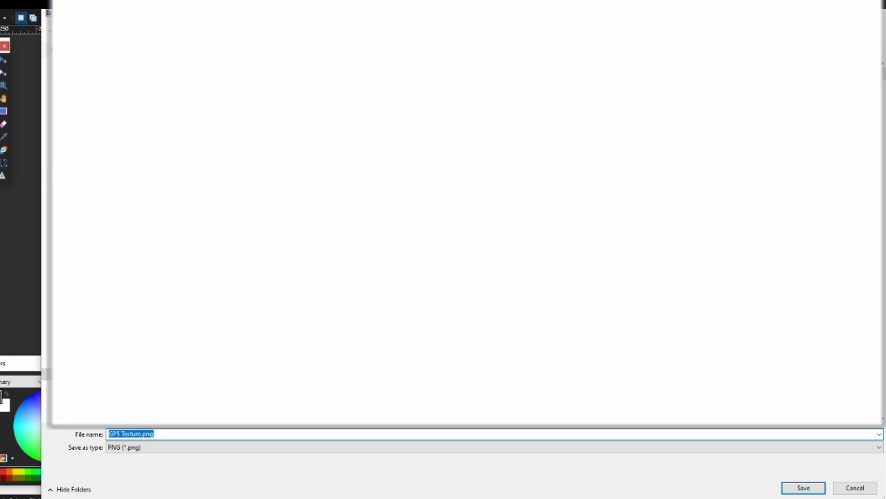
left_click(798, 487)
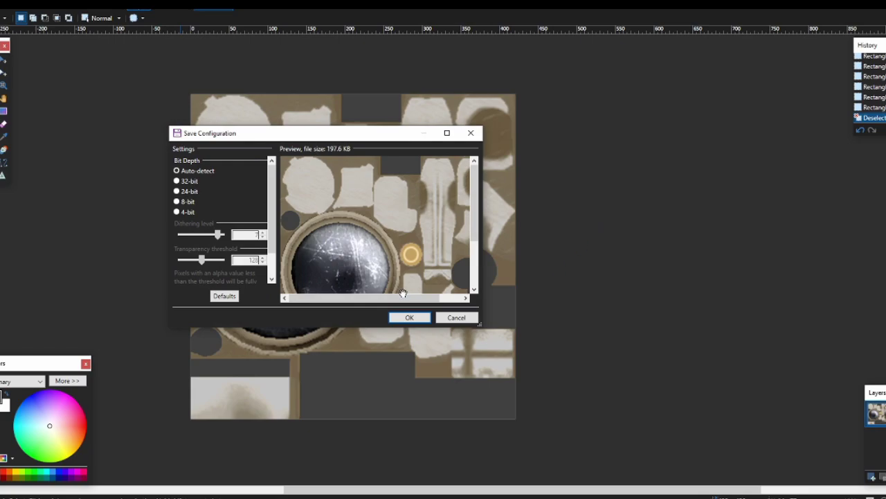
left_click(407, 316)
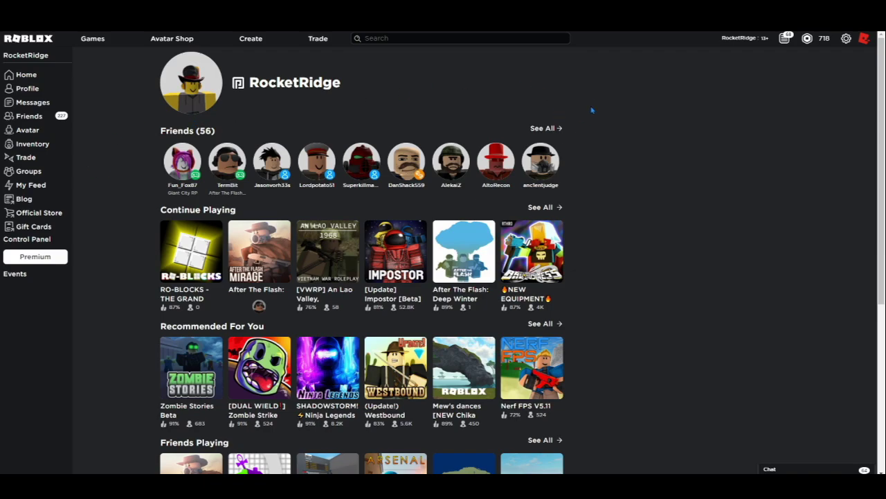
Go to Create and show the Decals section of My Creations
left_click(251, 39)
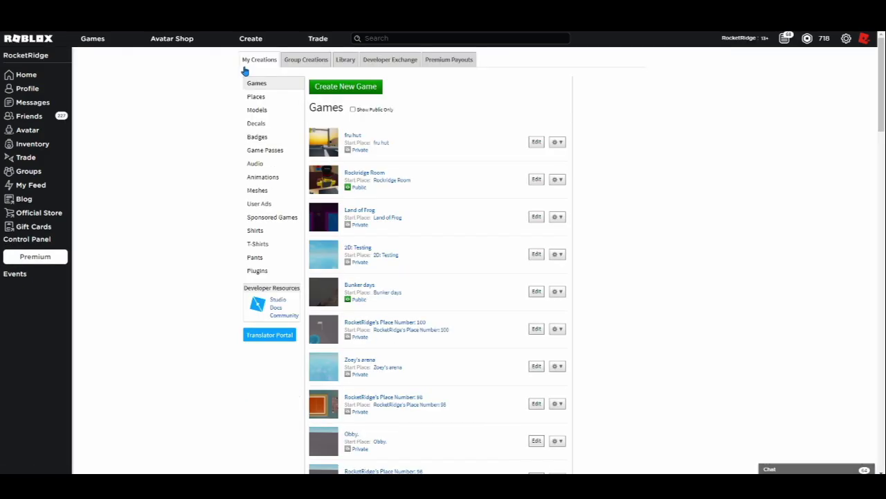
left_click(253, 137)
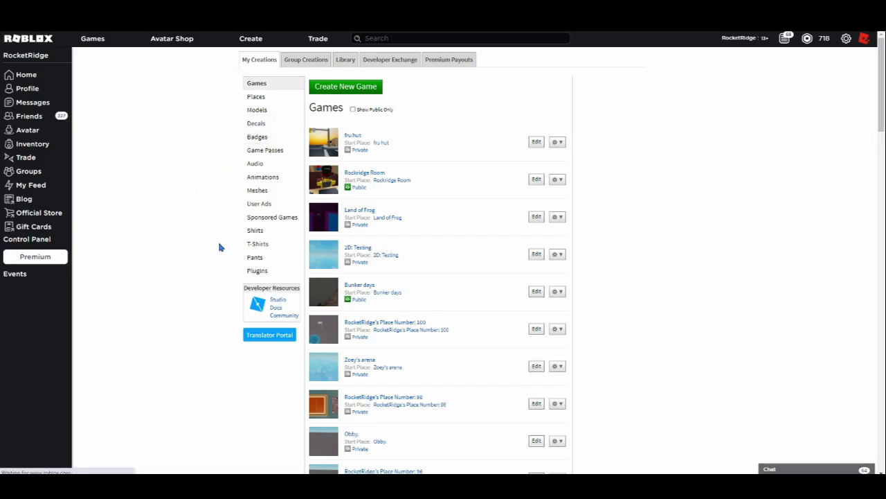
left_click(256, 123)
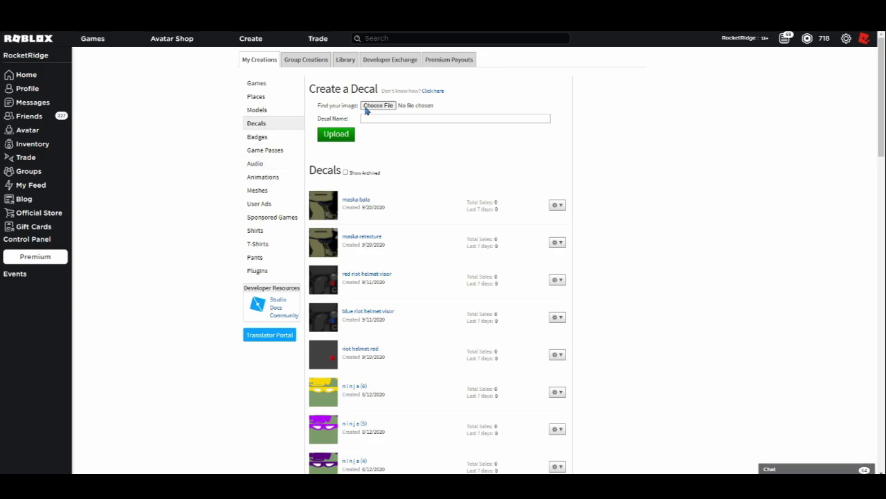
Upload GP5 Texture.png as a new decal
left_click(370, 109)
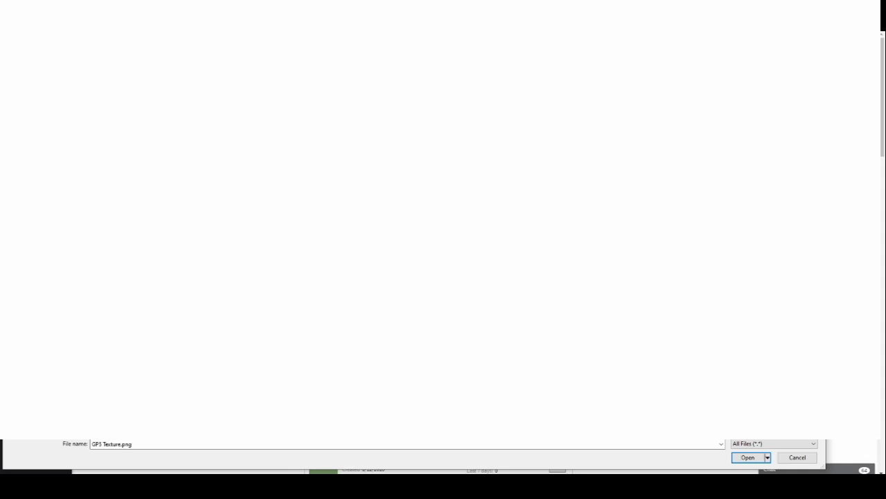
left_click(747, 459)
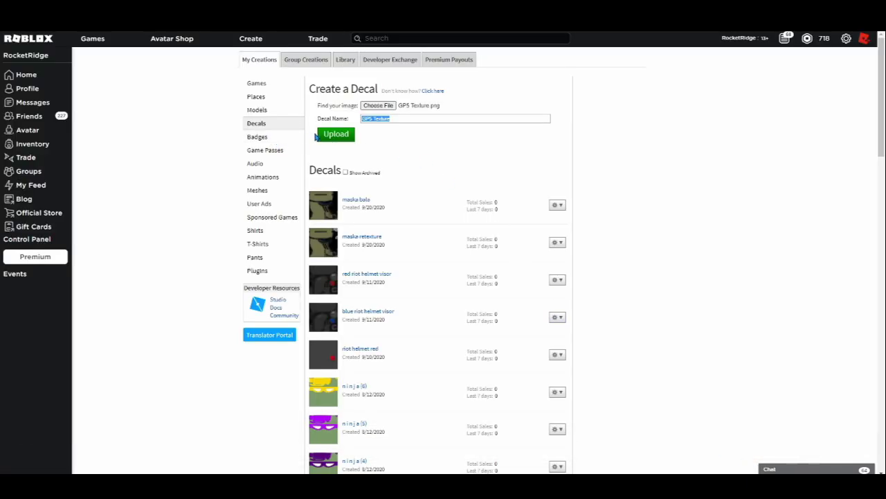
left_click(320, 137)
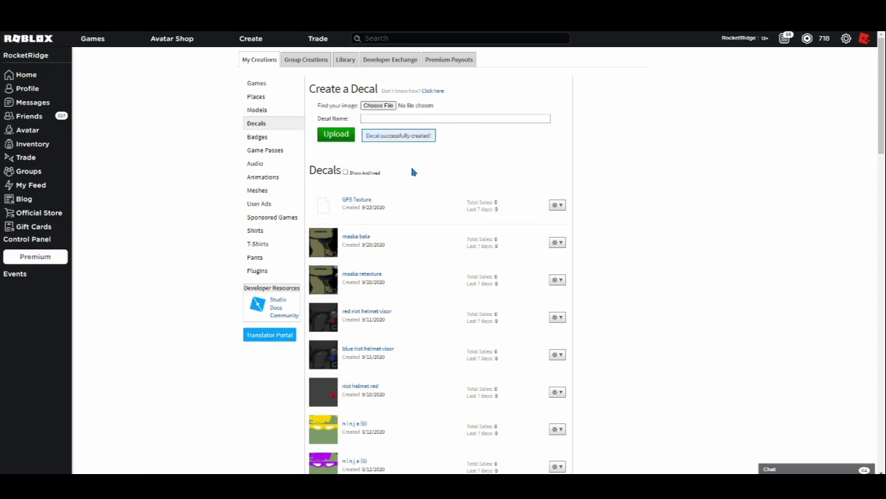
View the GP5 Texture decal's item page, then return to the home page
left_click(363, 200)
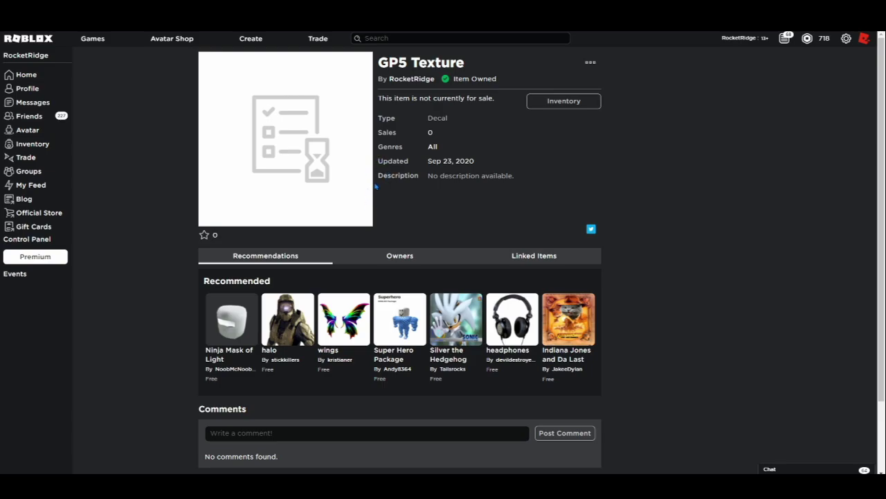
key("alt+Left")
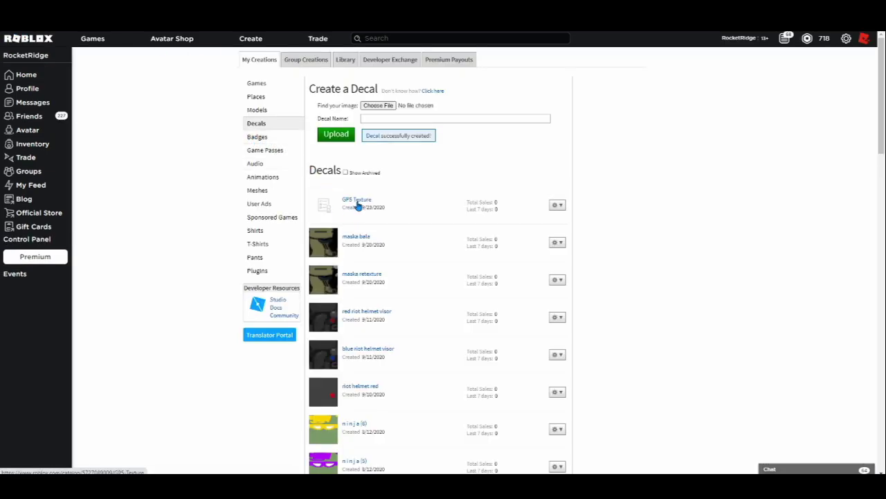
left_click(356, 201)
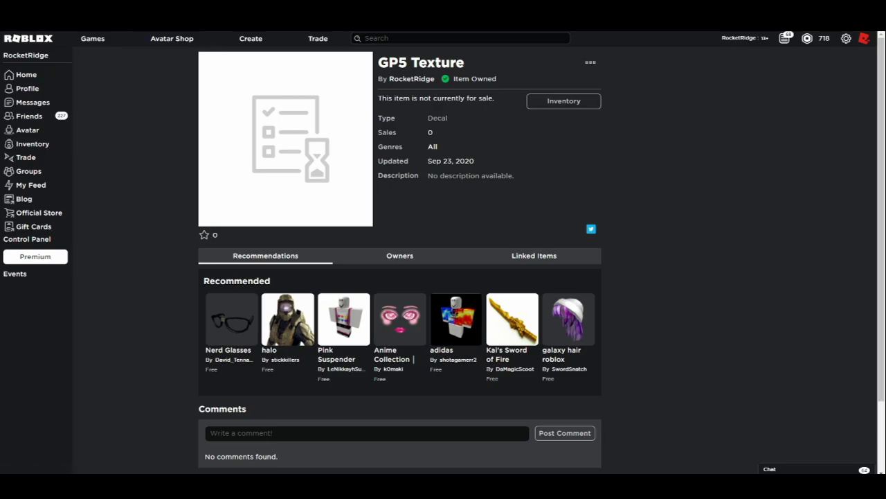
key("alt+Left")
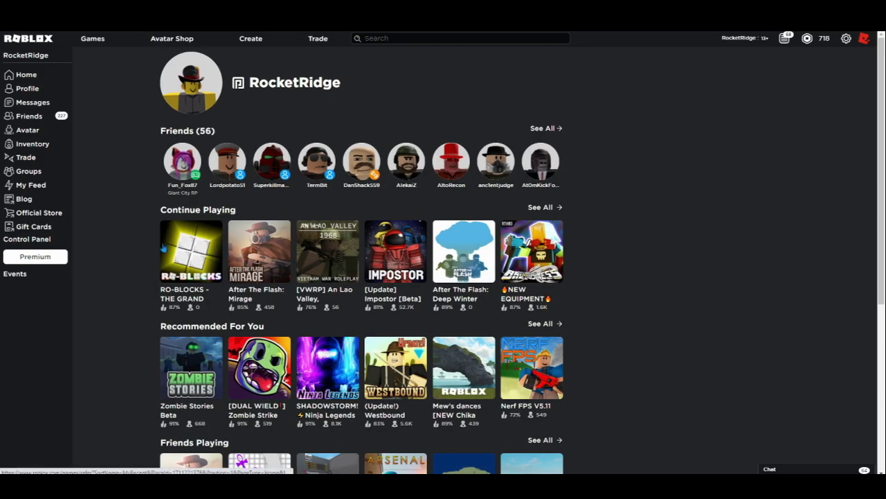
Launch After The Flash: Mirage in the Roblox client, then return to the GP5 Texture item page
mouse_move(254, 197)
left_click(259, 250)
left_click(532, 162)
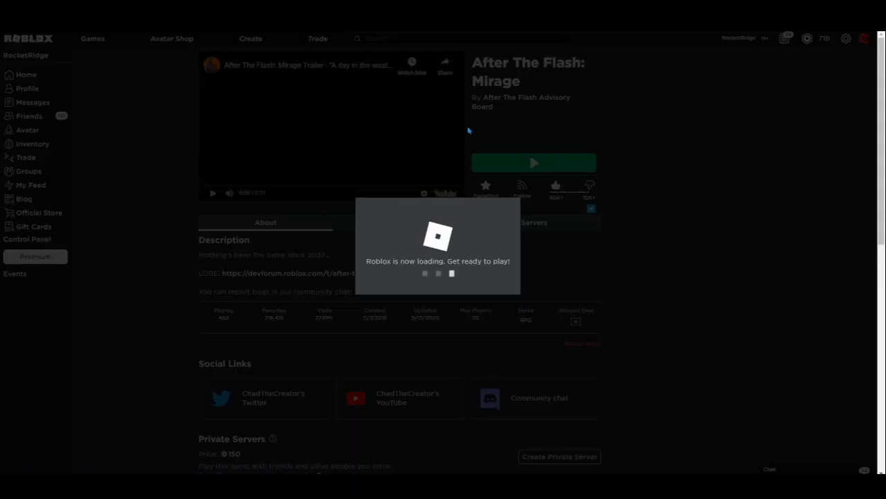
left_click(464, 100)
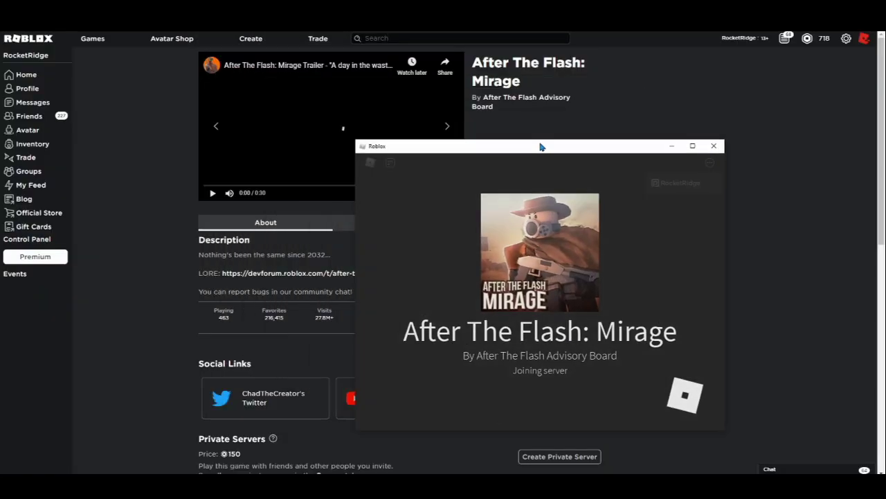
left_click_drag(540, 144, 885, 177)
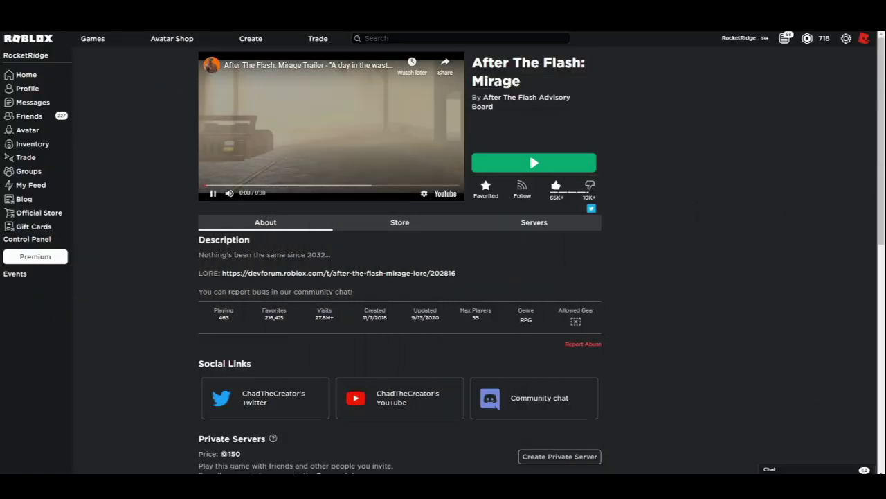
left_click(295, 119)
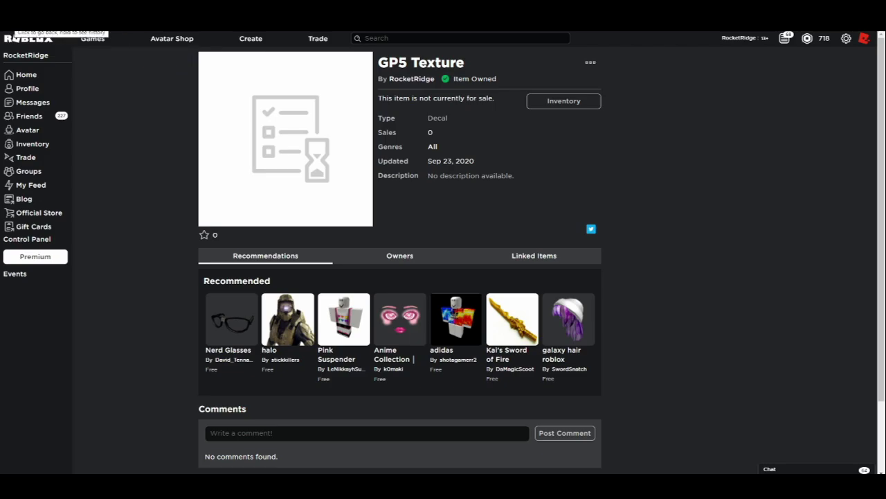
key("F11")
double_click(137, 22)
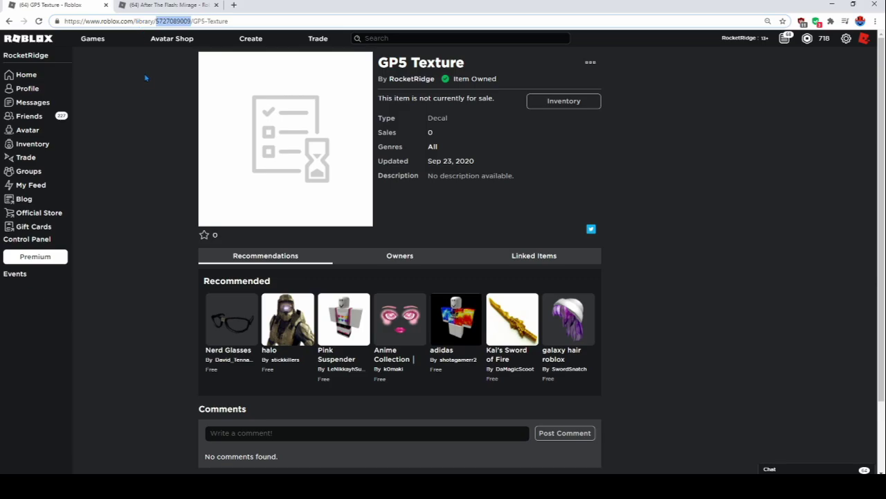
key("Right")
key("BackSpace")
type("8")
key("Return")
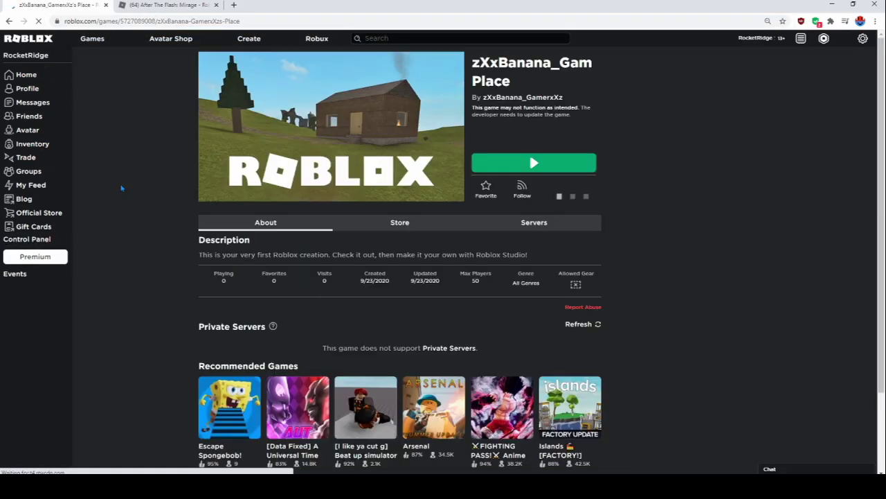
left_click(180, 21)
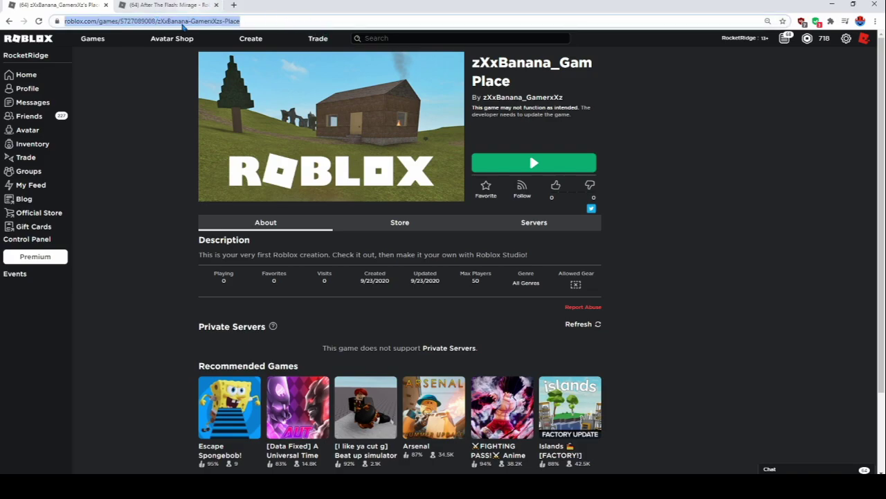
left_click(158, 20)
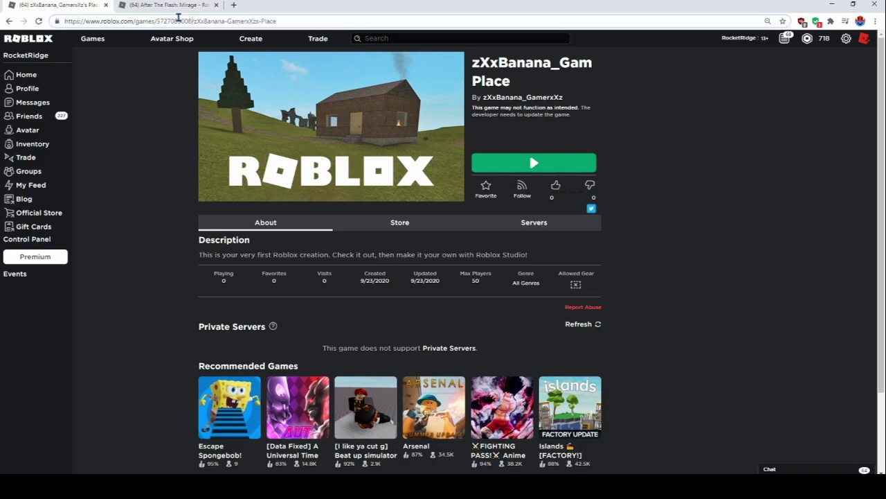
key("BackSpace")
type("7")
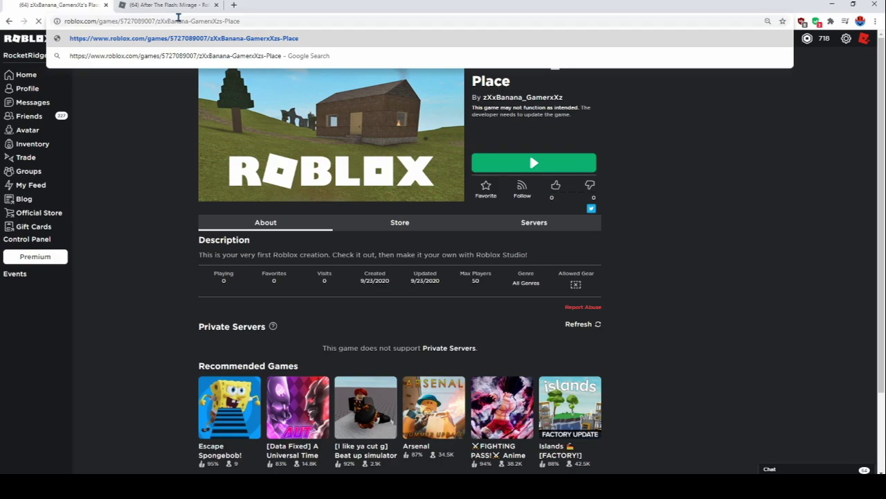
key("Return")
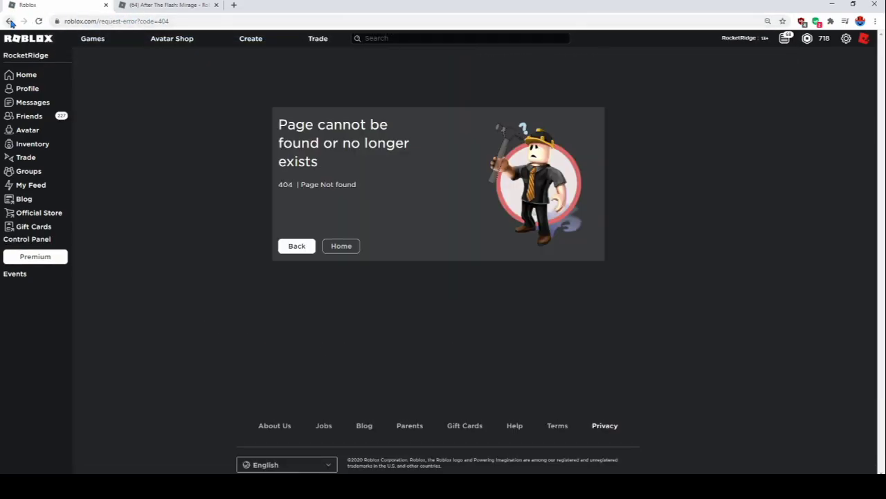
left_click(10, 22)
left_click(277, 20)
key("End")
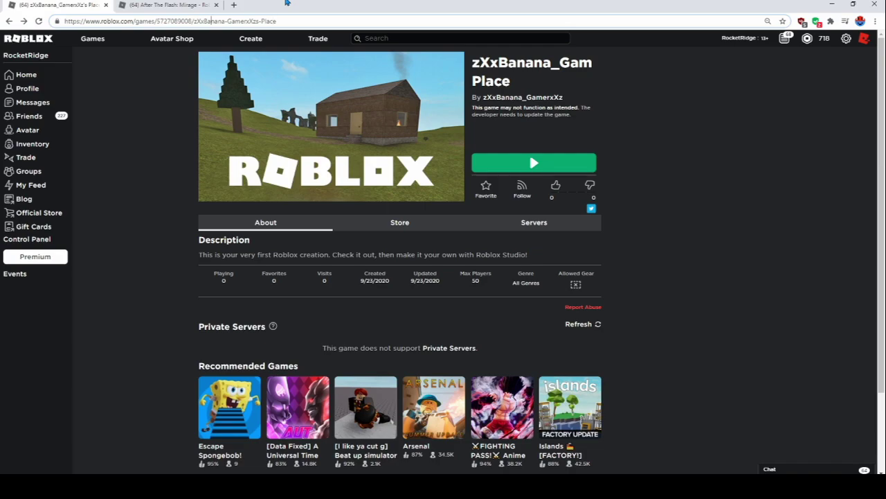
key("Return")
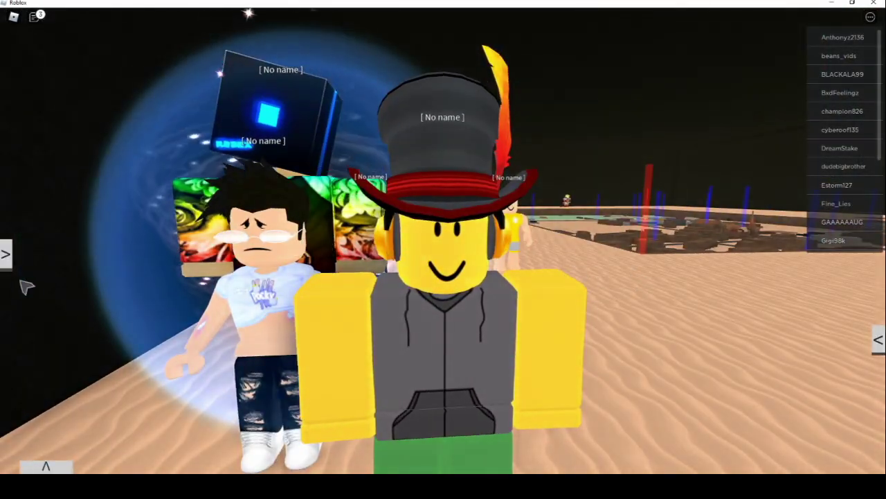
In Customize > Character, blank the name and remove the OversizedHat and StargateHeadphones accessories
left_click(8, 252)
left_click(34, 198)
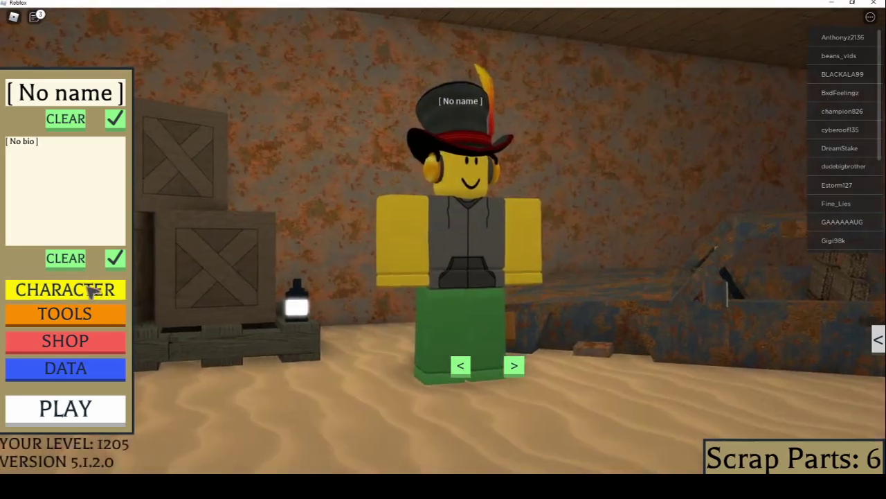
left_click(92, 291)
left_click(643, 75)
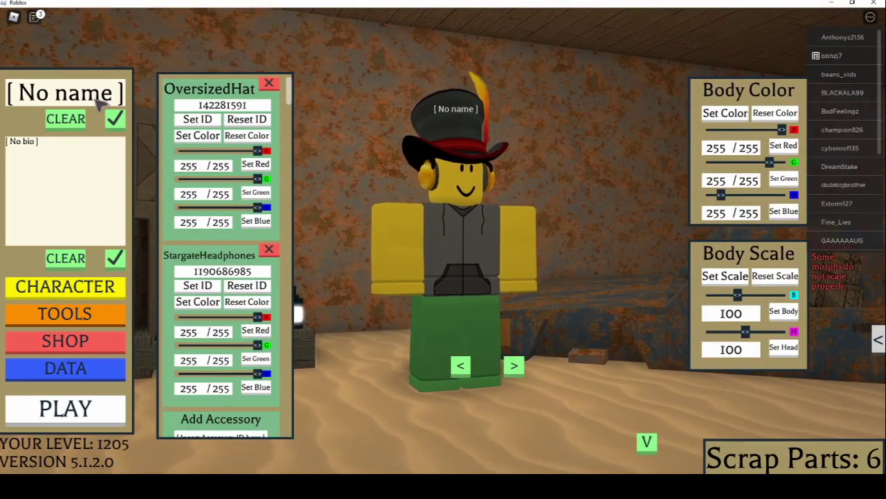
left_click(67, 126)
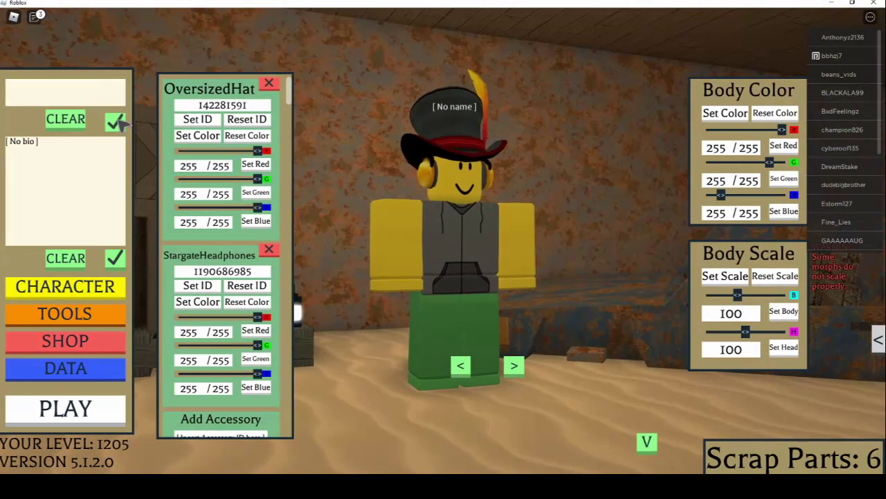
left_click(270, 84)
left_click(270, 84)
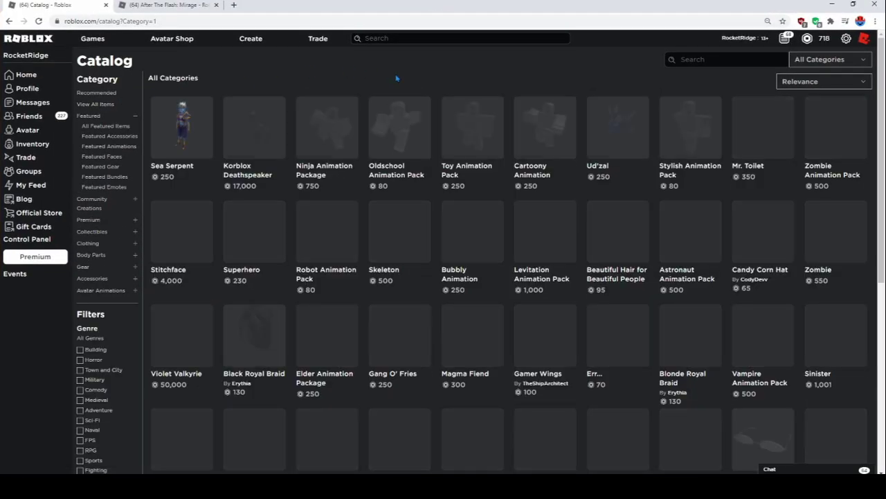
Find the Civilian Gas Mask in Community Creations, open its item page and select its URL
left_click(746, 59)
type("gp5")
key("Return")
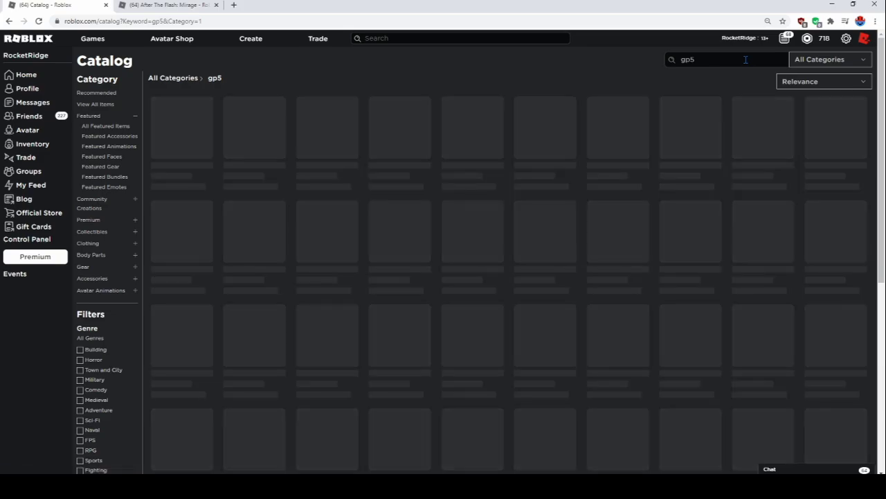
left_click(92, 202)
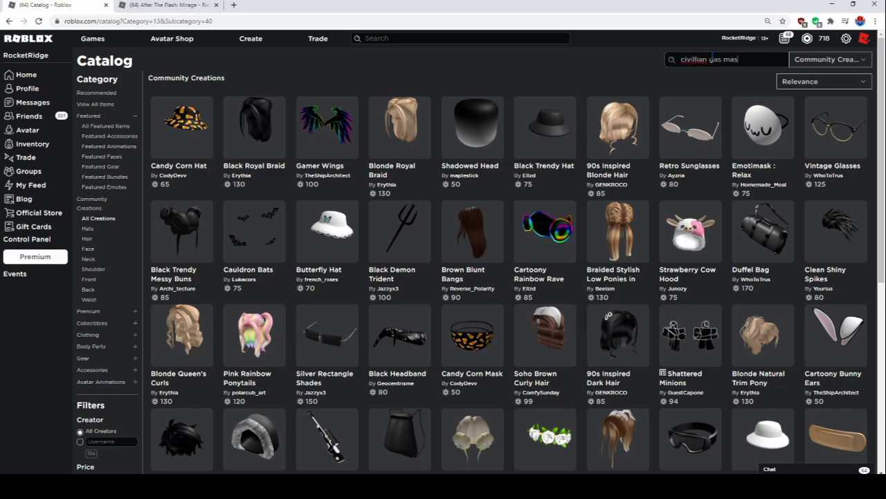
type("k")
key("Return")
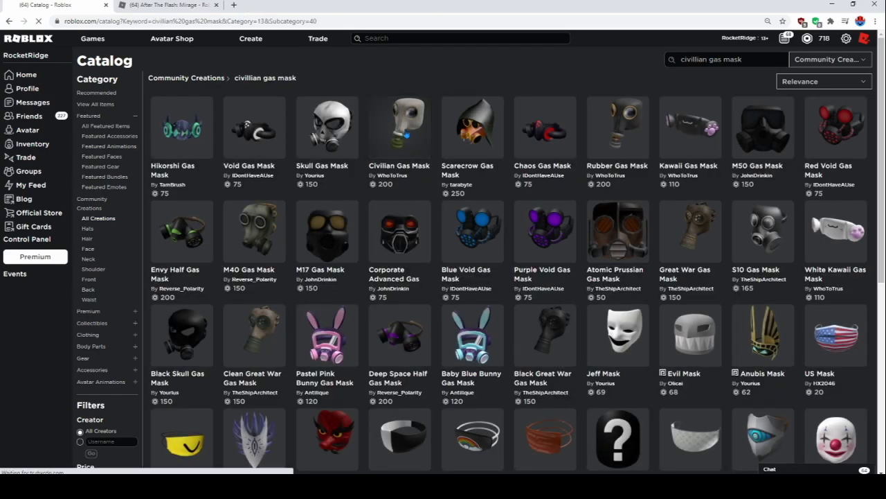
left_click(407, 131)
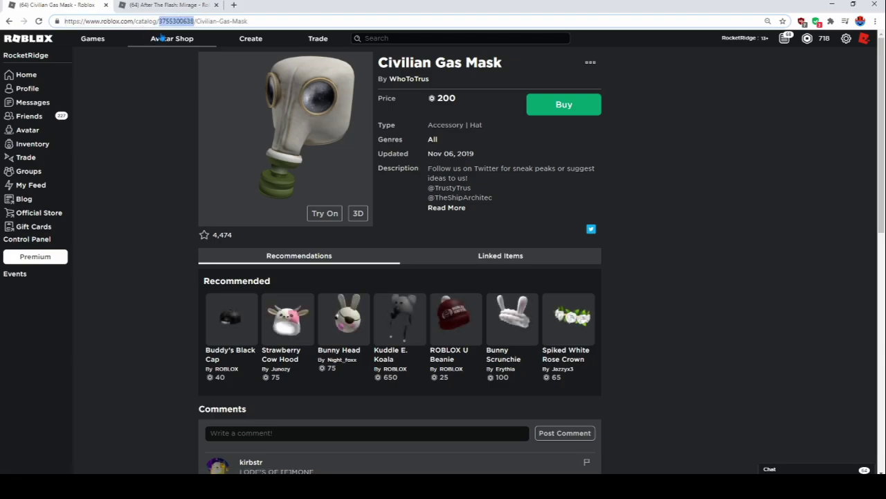
left_click_drag(270, 25, 24, 24)
left_click(275, 24)
key("alt+Tab")
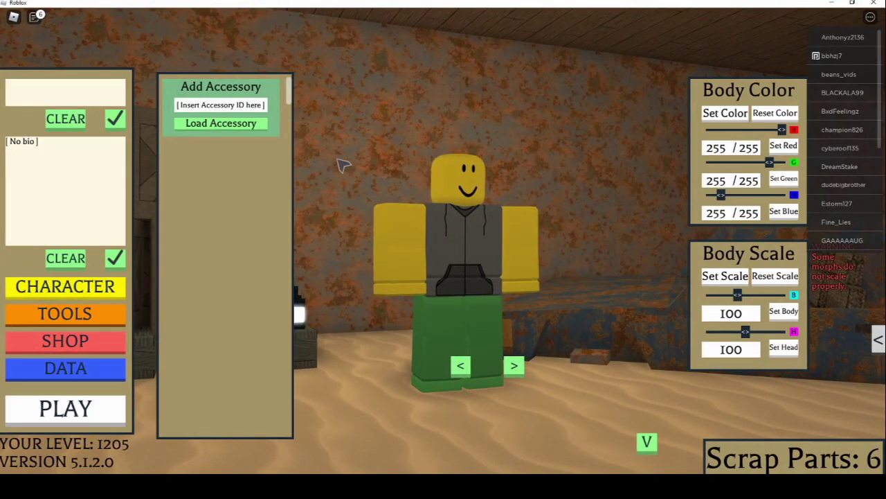
left_click(235, 105)
key("ctrl+v")
left_click(232, 127)
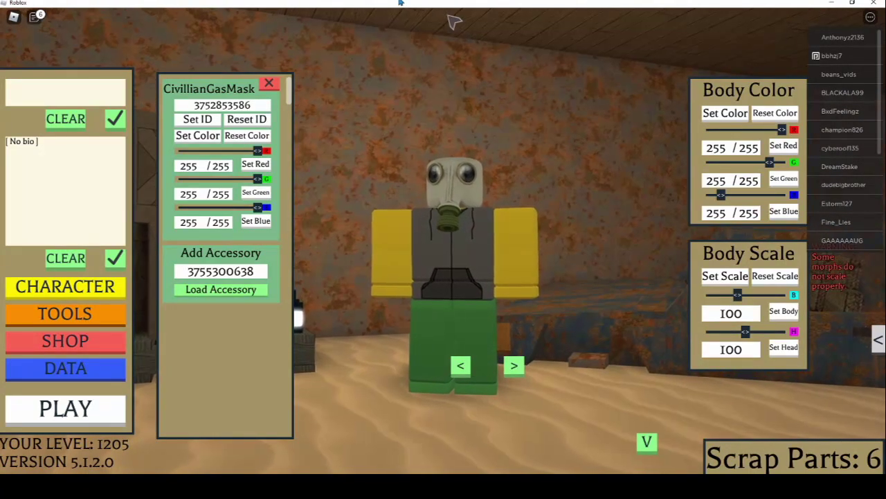
left_click_drag(451, 2, 442, 134)
left_click(229, 40)
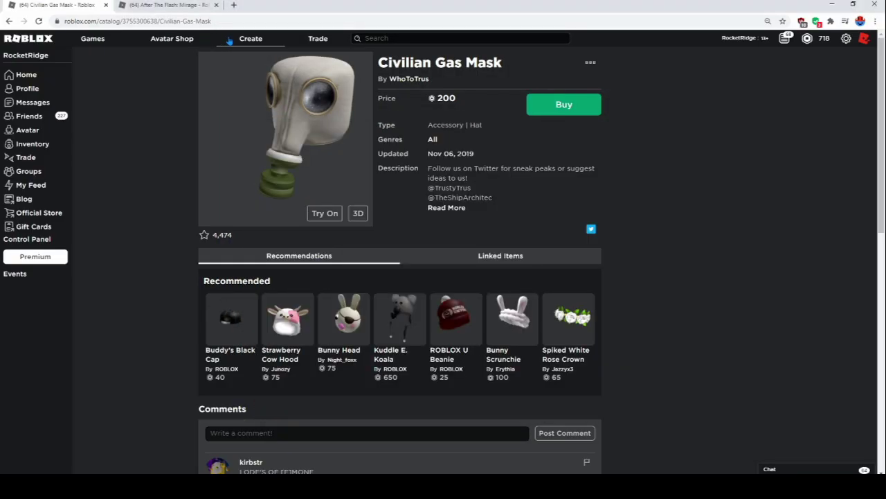
left_click(248, 40)
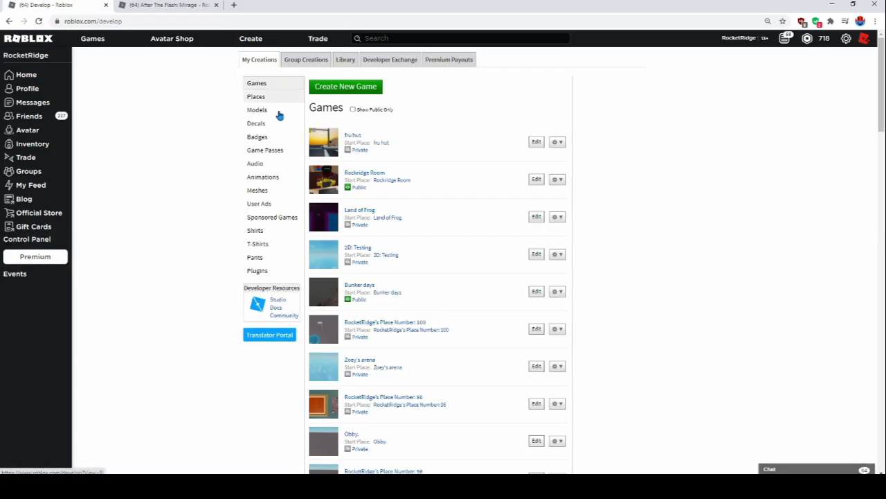
left_click(275, 132)
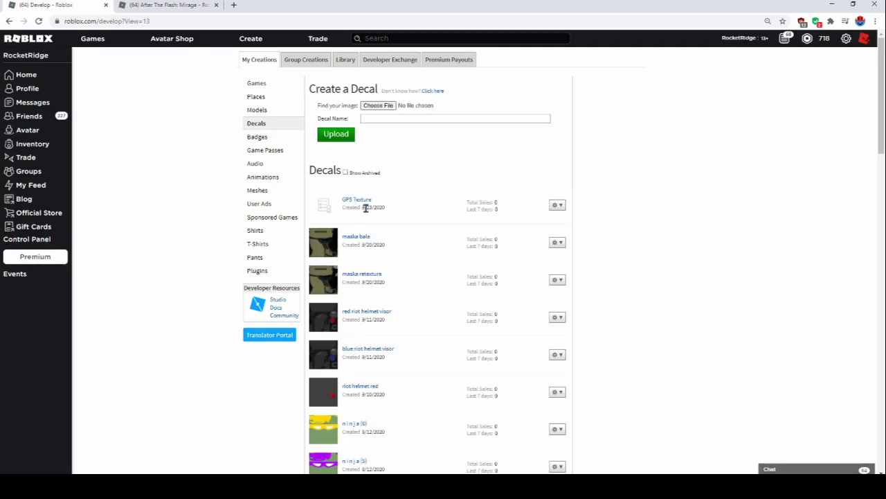
left_click(365, 200)
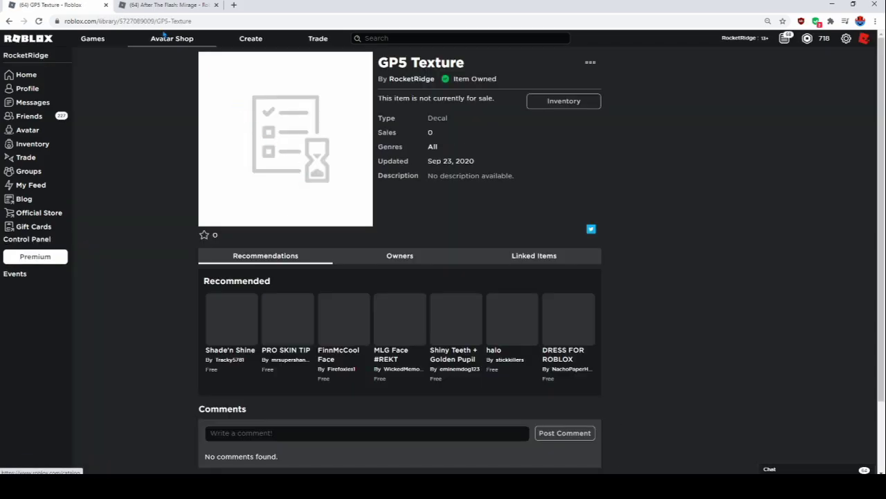
double_click(173, 21)
key("ctrl+c")
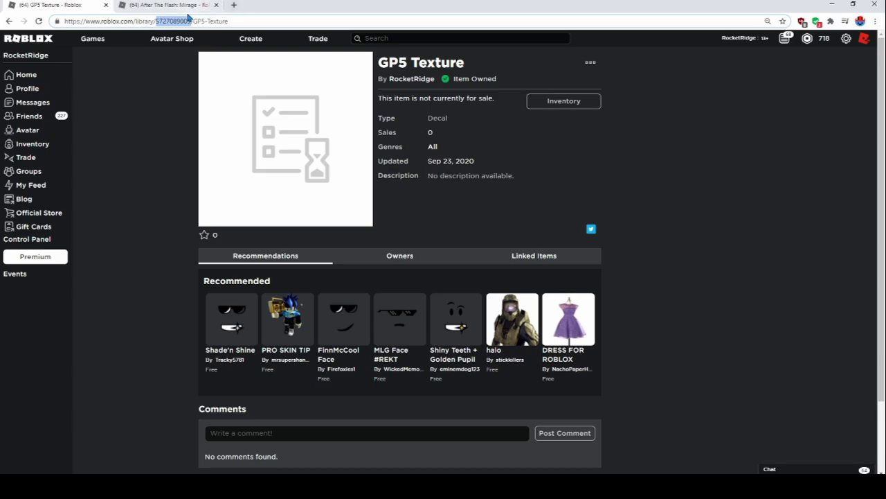
key("alt+Tab")
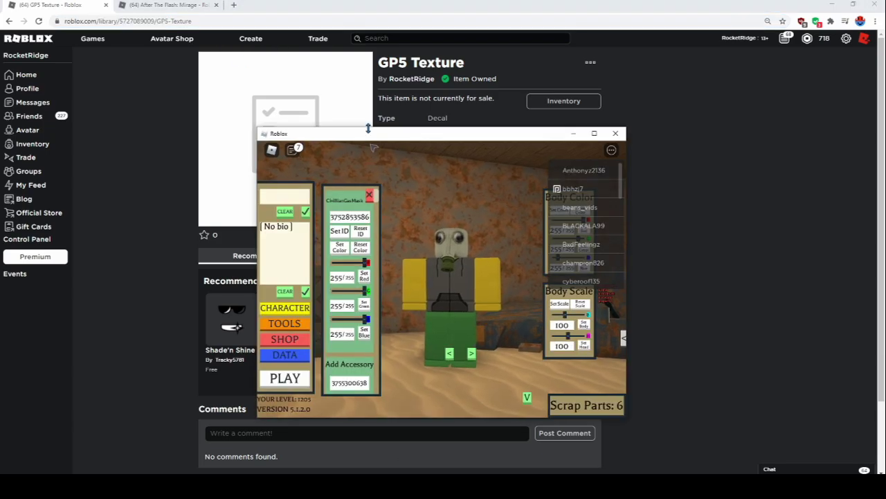
double_click(372, 134)
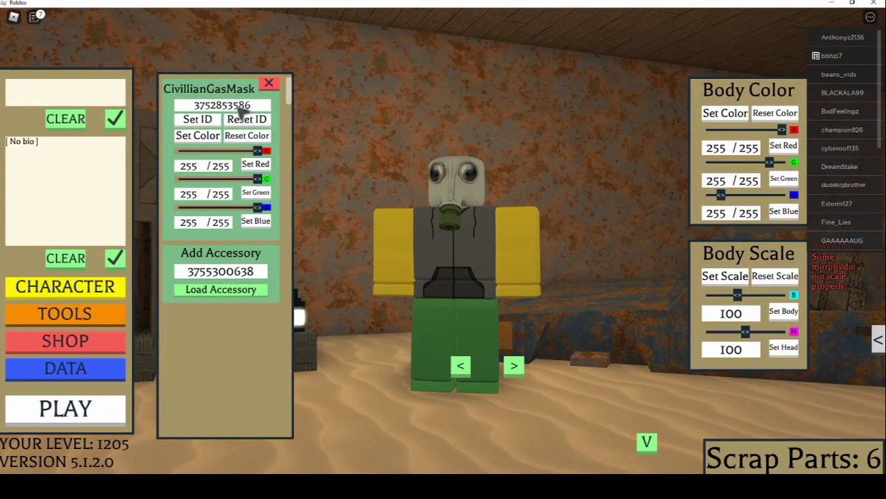
left_click(244, 108)
key("ctrl+v")
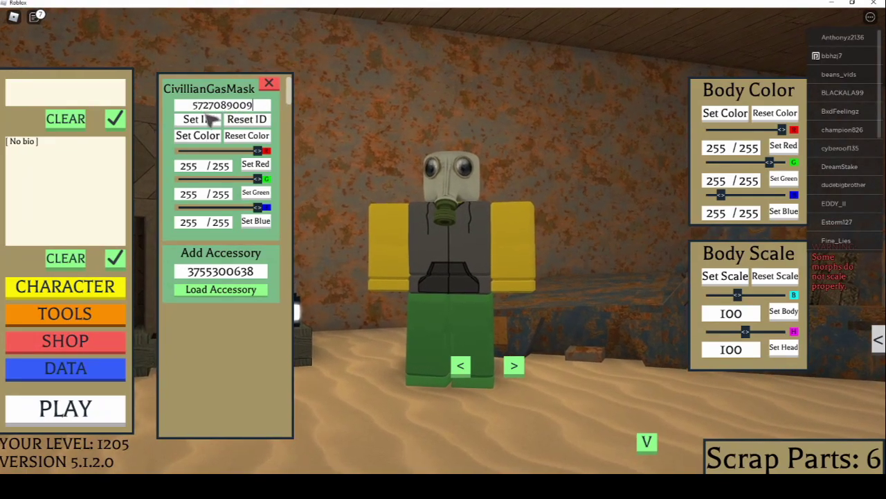
left_click(208, 119)
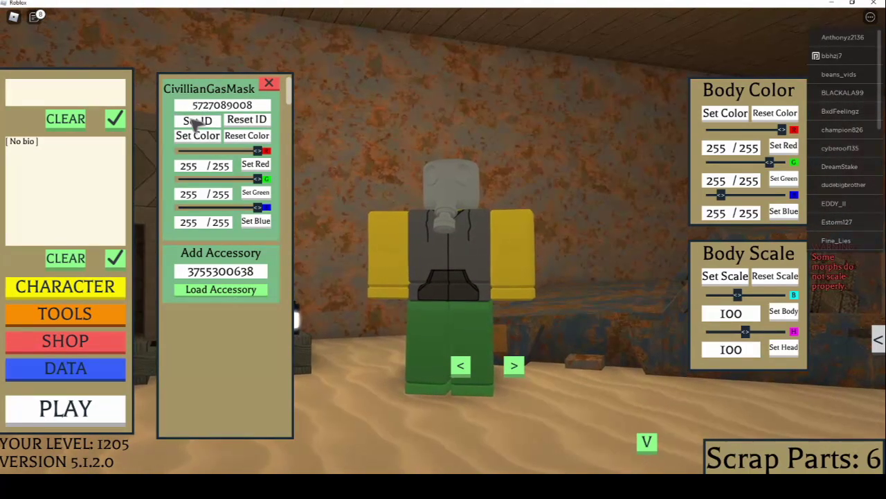
Try mask IDs with edited final digits (…9004, then 9, 0, 9) until the grey mesh appears
left_click(232, 108)
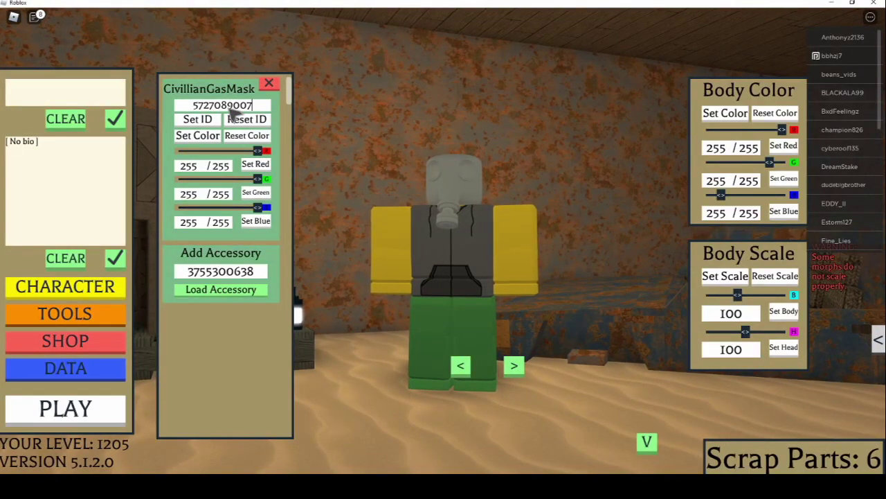
left_click(215, 119)
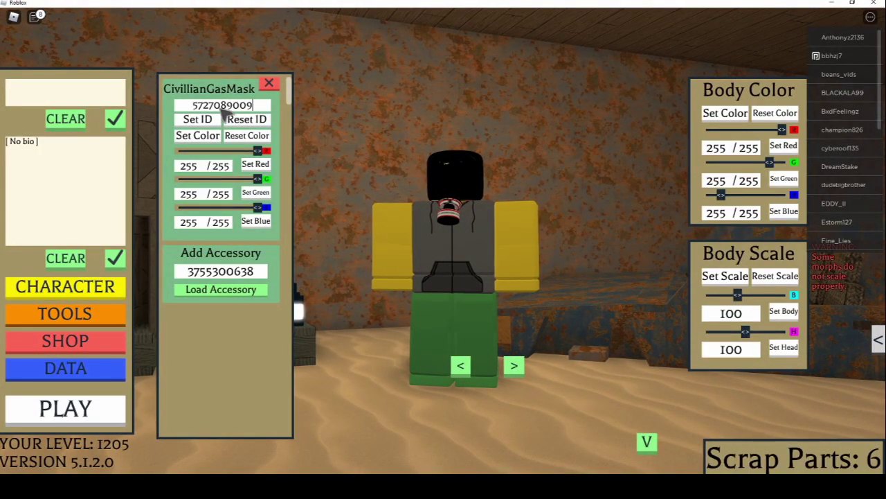
key("BackSpace")
key("BackSpace")
type("900")
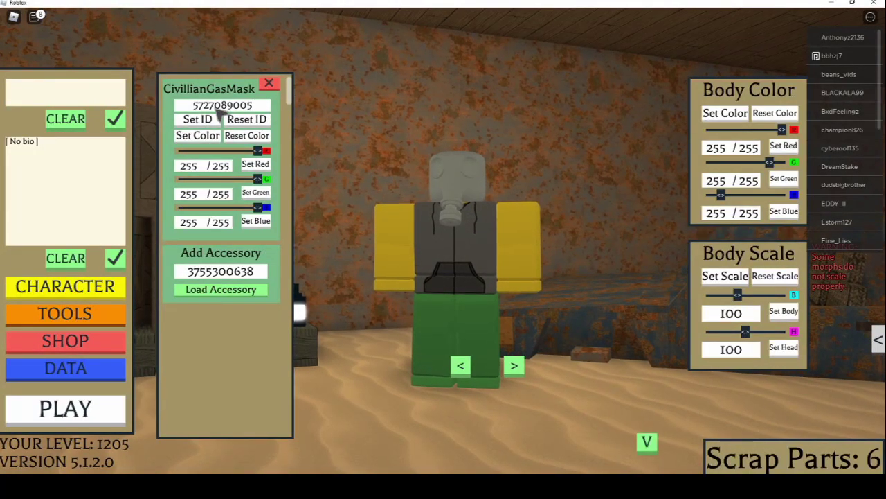
type("4")
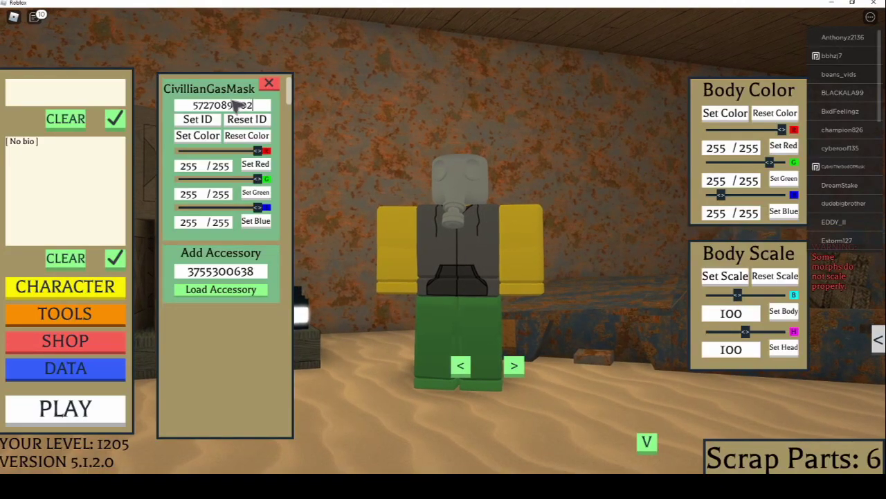
left_click(204, 120)
left_click(200, 104)
type("572708900")
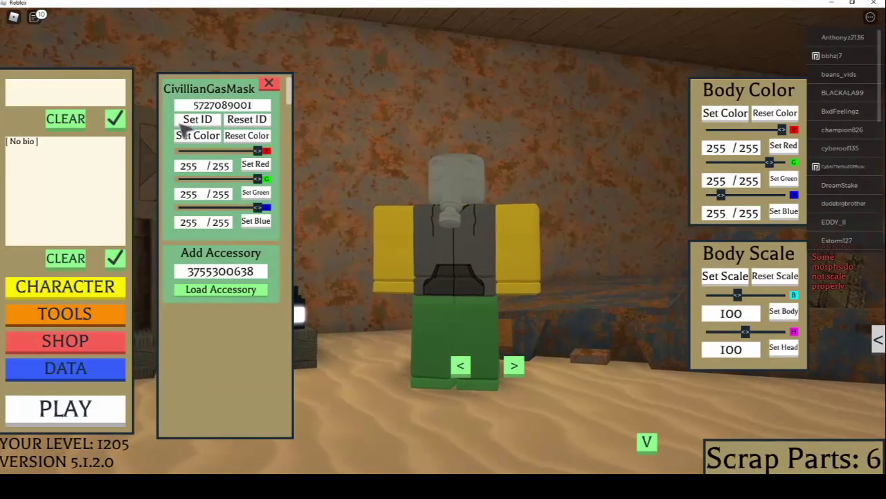
type("9")
key("BackSpace")
type("0")
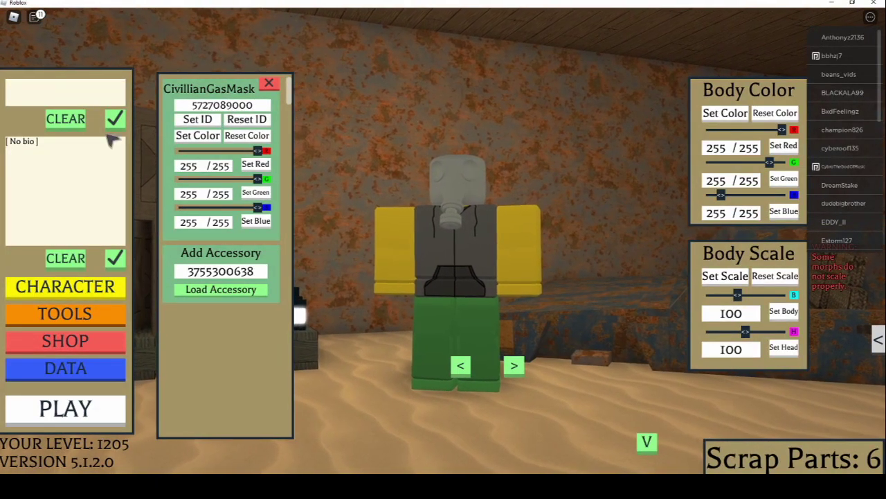
key("BackSpace")
type("999")
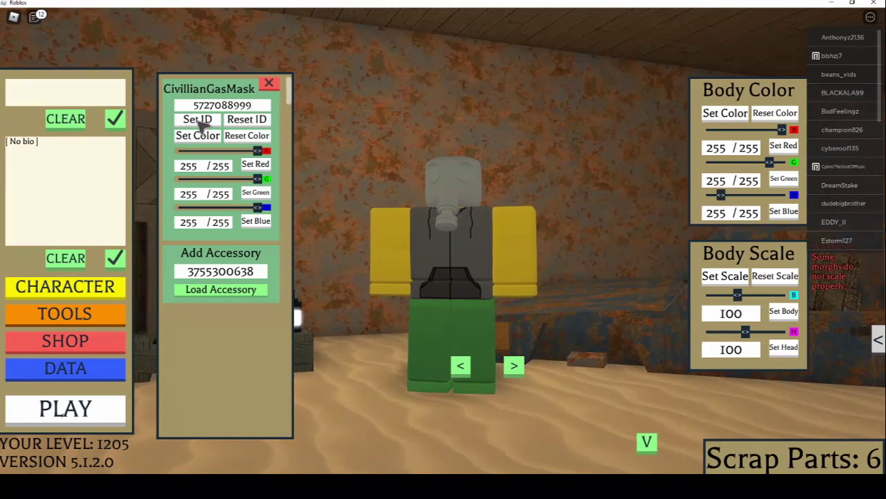
left_click(205, 106)
type("5727088999")
key("BackSpace")
type("8")
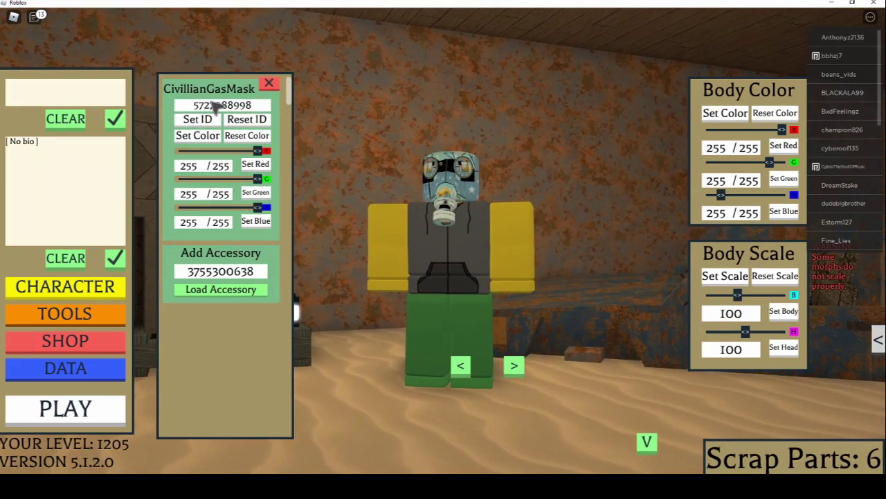
key("ctrl+v")
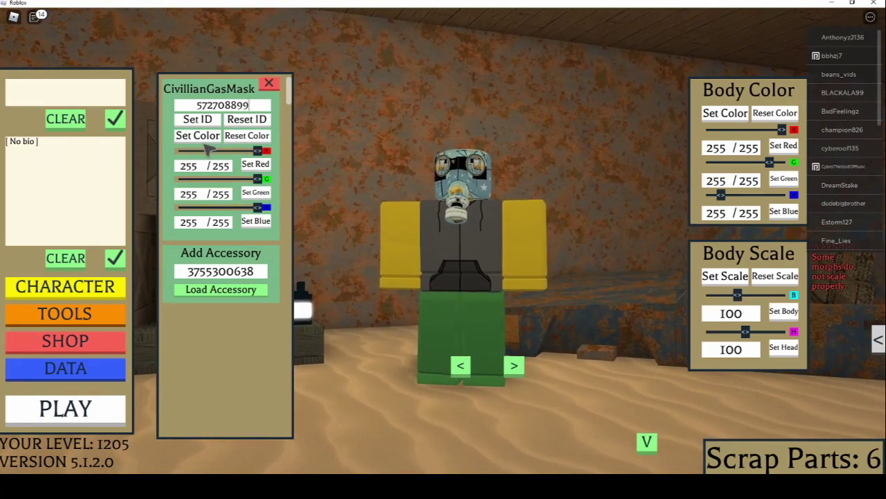
left_click(207, 120)
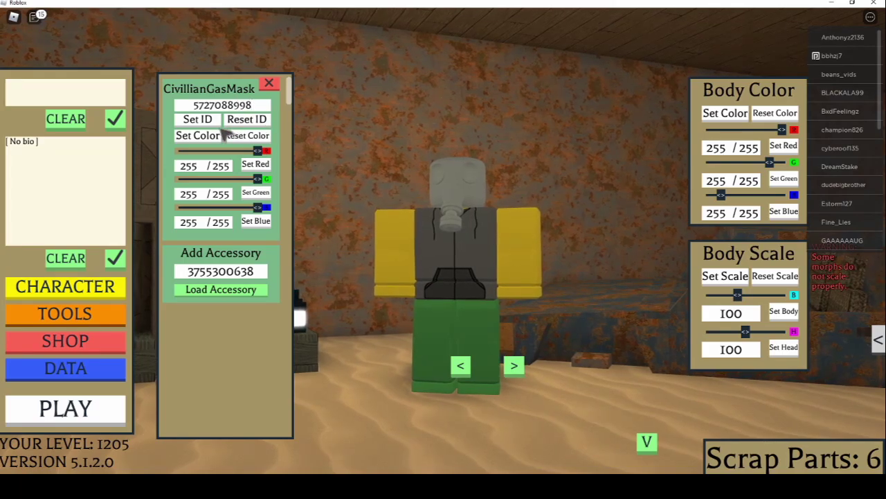
left_click(238, 106)
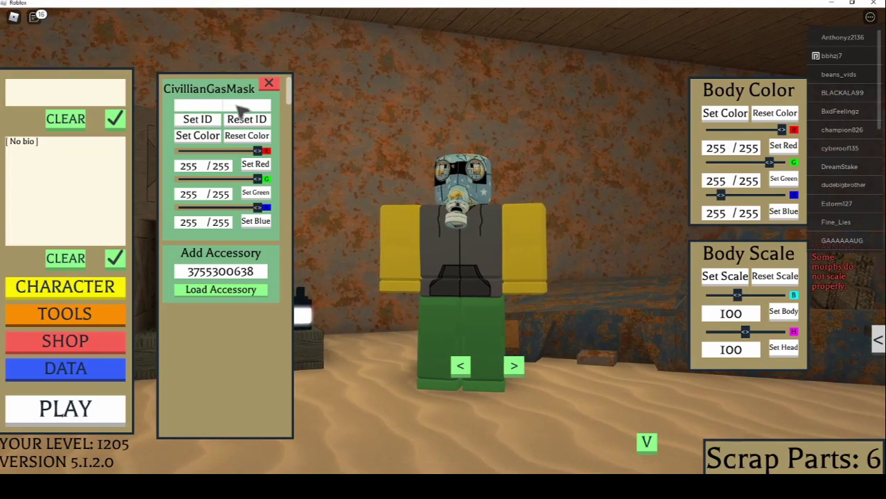
left_click(205, 119)
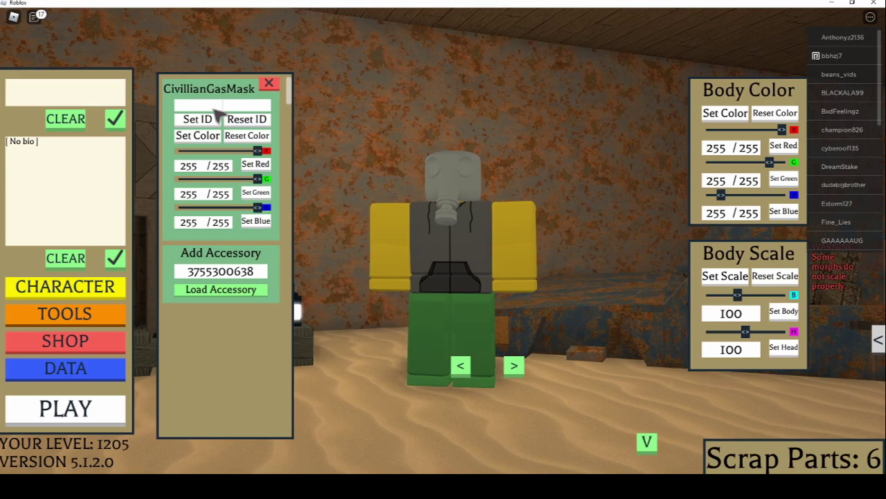
key("ctrl+v")
left_click(201, 119)
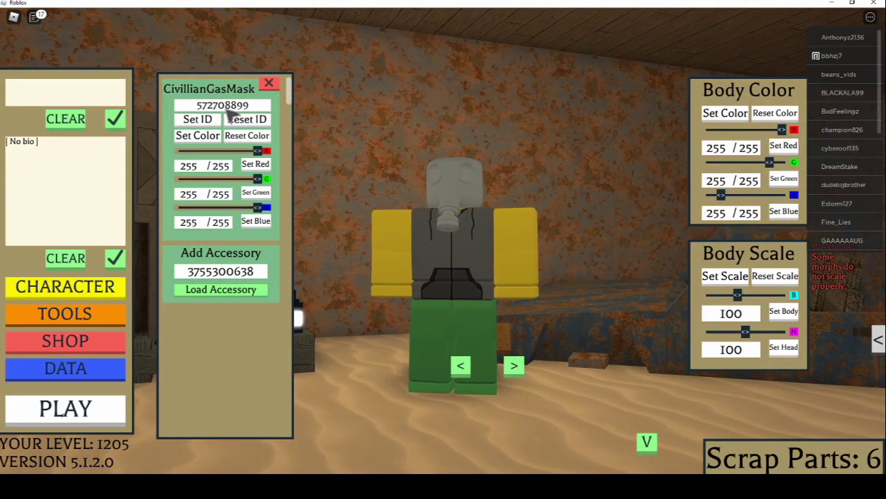
left_click(222, 108)
key("ctrl+v")
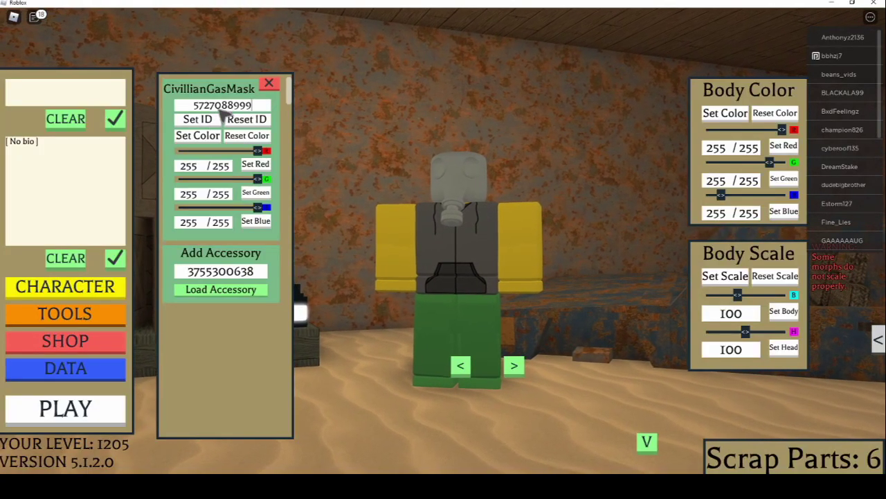
left_click(202, 119)
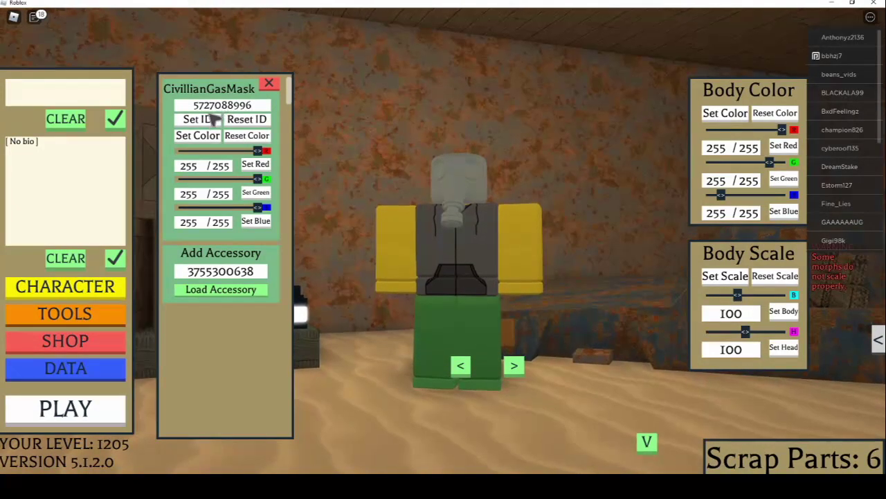
left_click(227, 105)
key("ctrl+v")
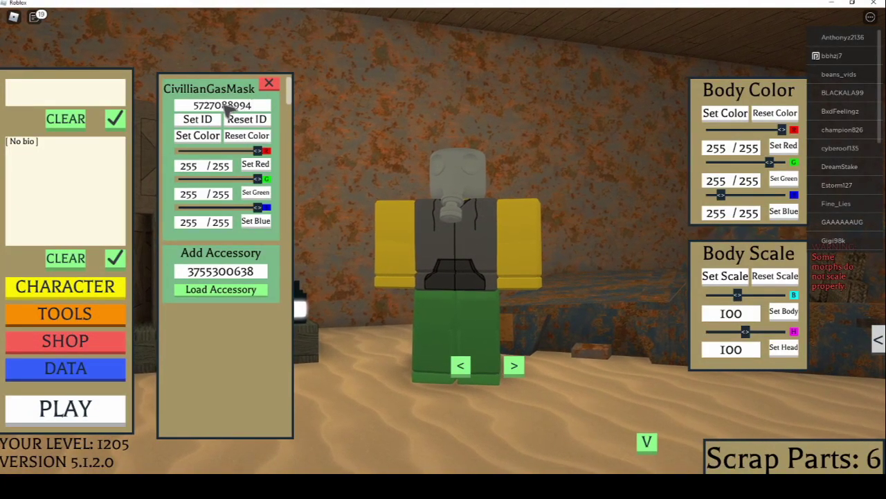
left_click(197, 119)
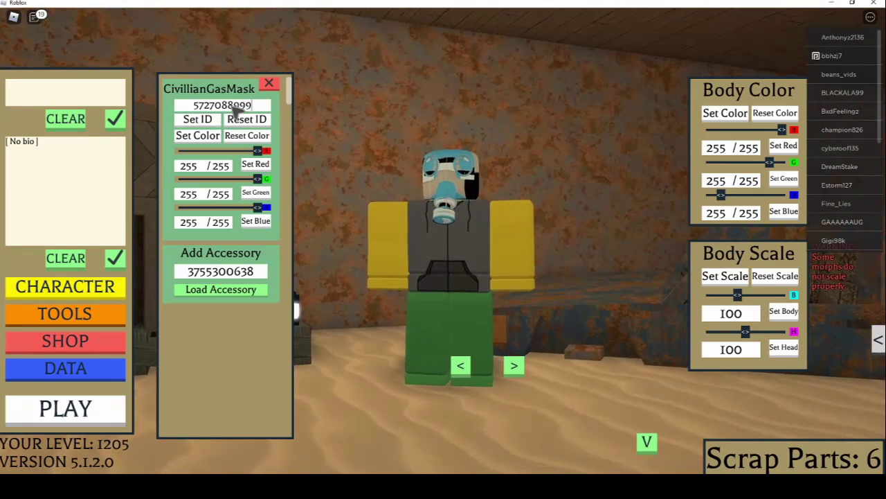
left_click(205, 119)
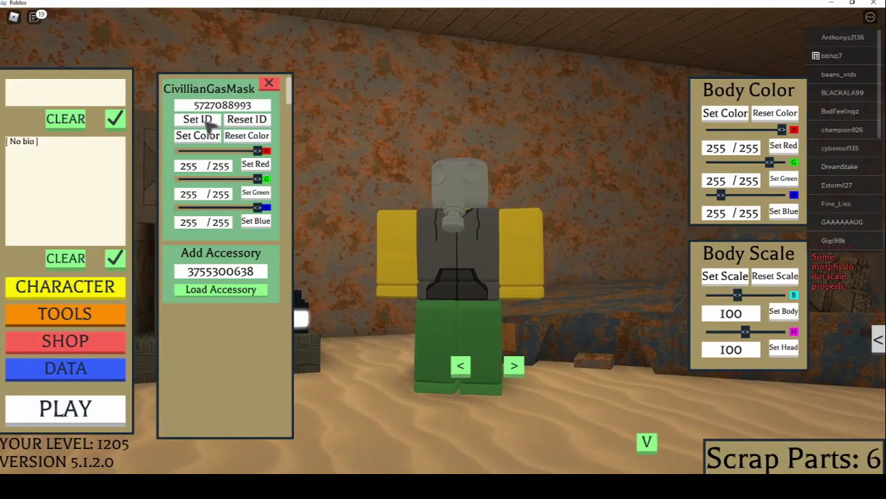
left_click(221, 108)
key("ctrl+v")
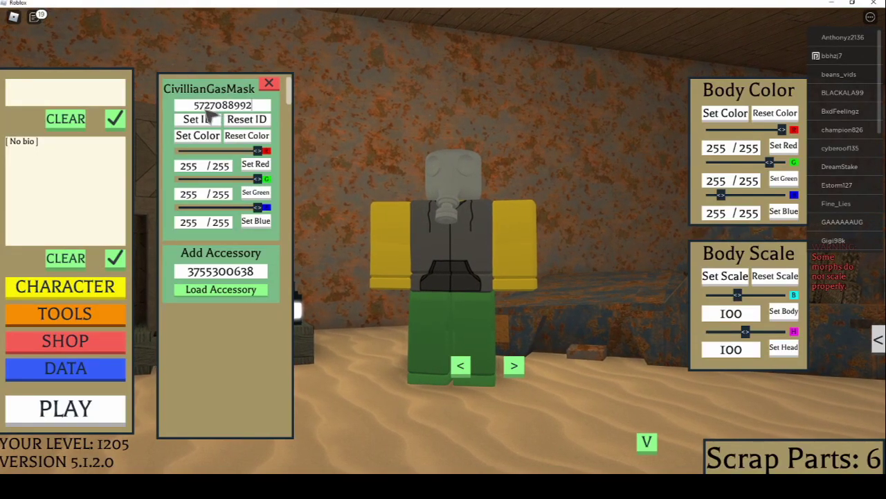
left_click(205, 119)
left_click(241, 105)
key("ctrl+v")
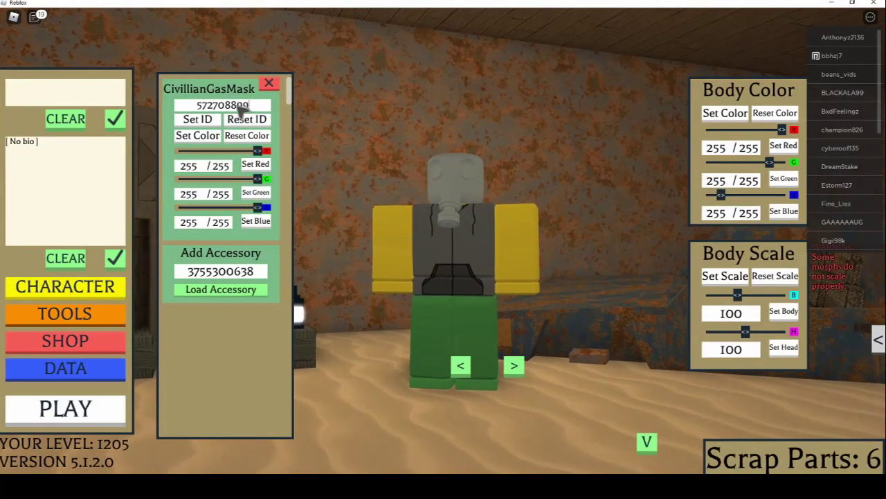
left_click(183, 119)
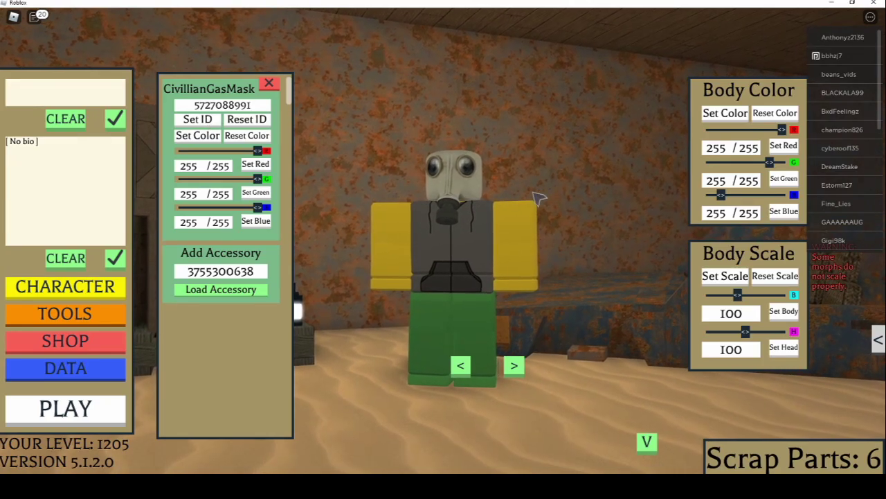
left_click(65, 410)
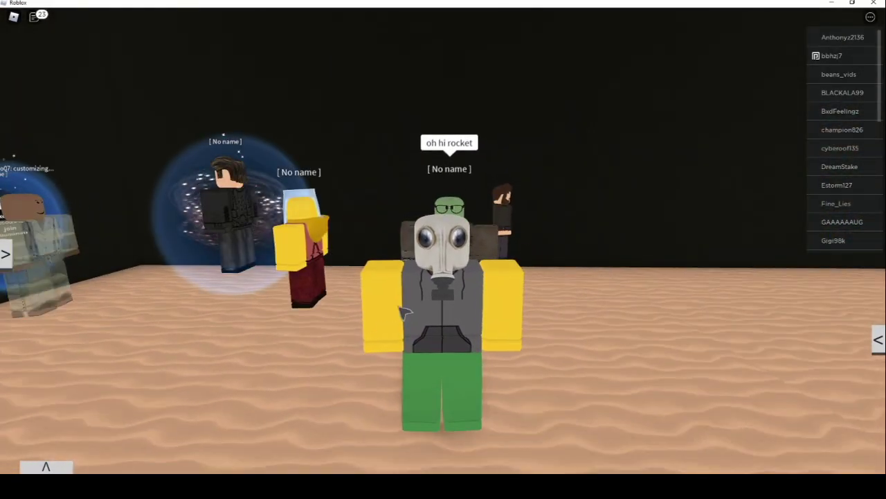
Walk forward and send 'hello there' in the game chat
key("w")
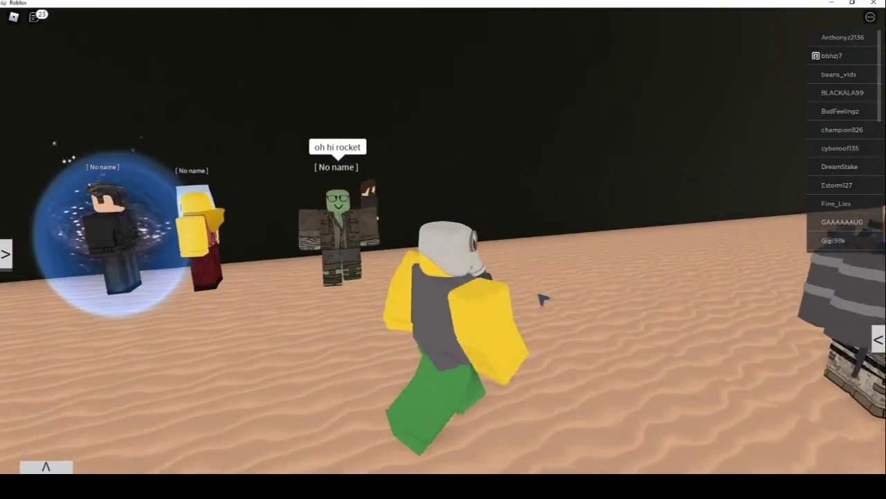
key("slash")
type("hello there")
key("Return")
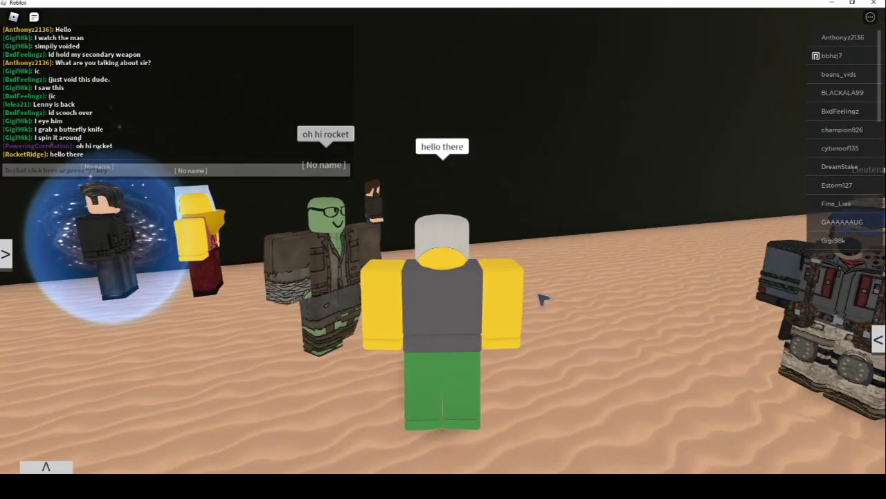
Orbit and zoom the camera for a close look at the textured gas mask, then return to Paint.NET
key("s")
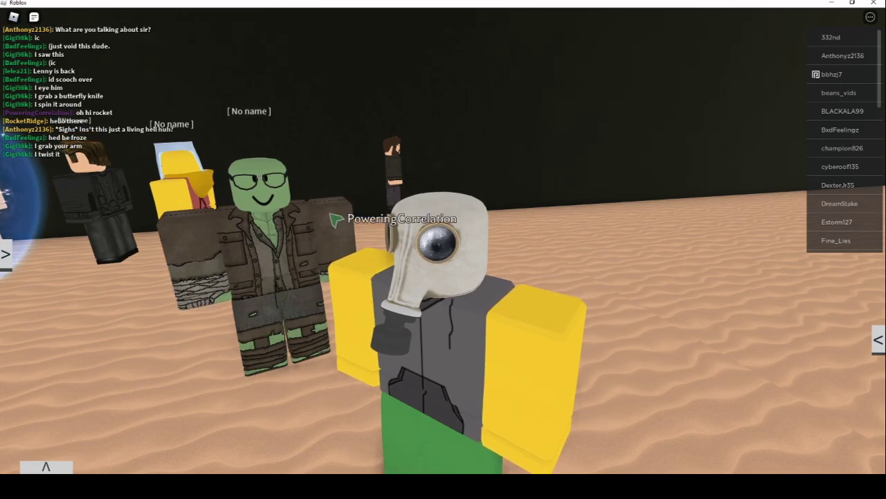
left_click_drag(497, 279, 557, 285)
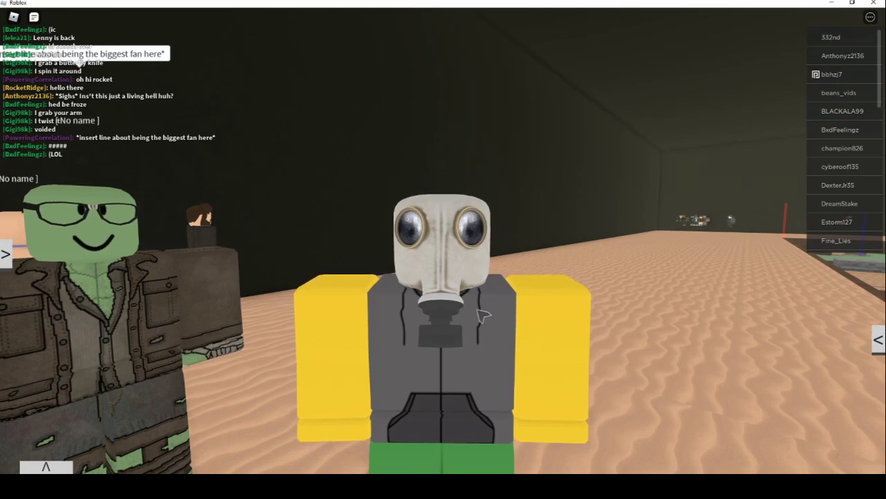
key("w")
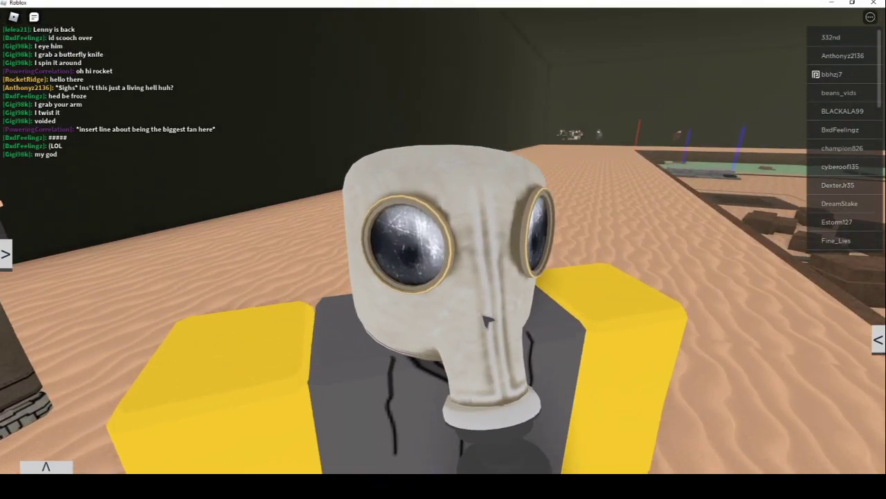
key("s")
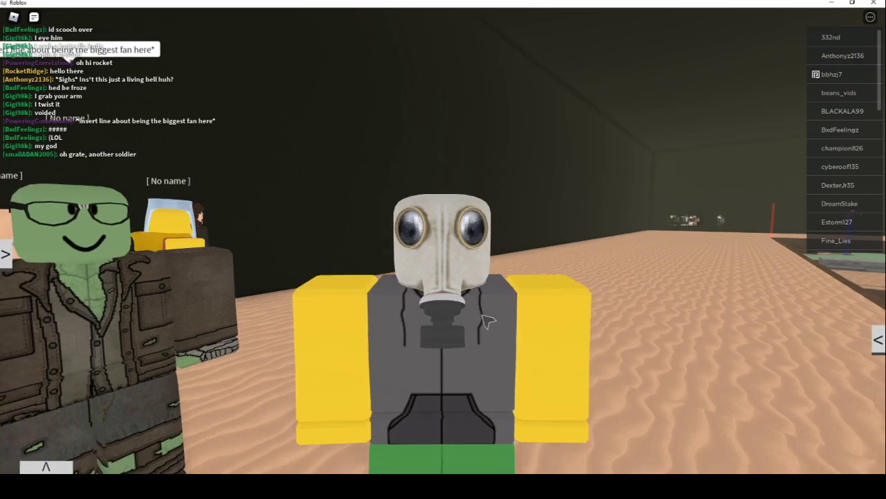
key("w")
key("s")
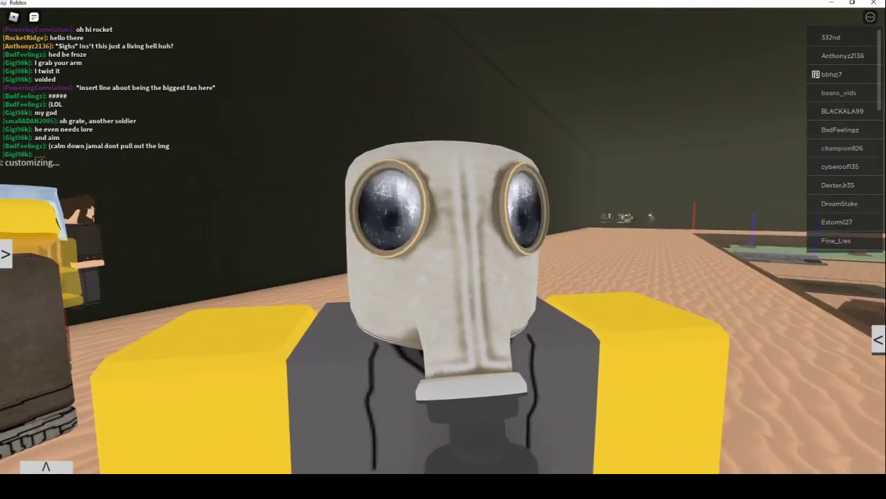
left_click(429, 443)
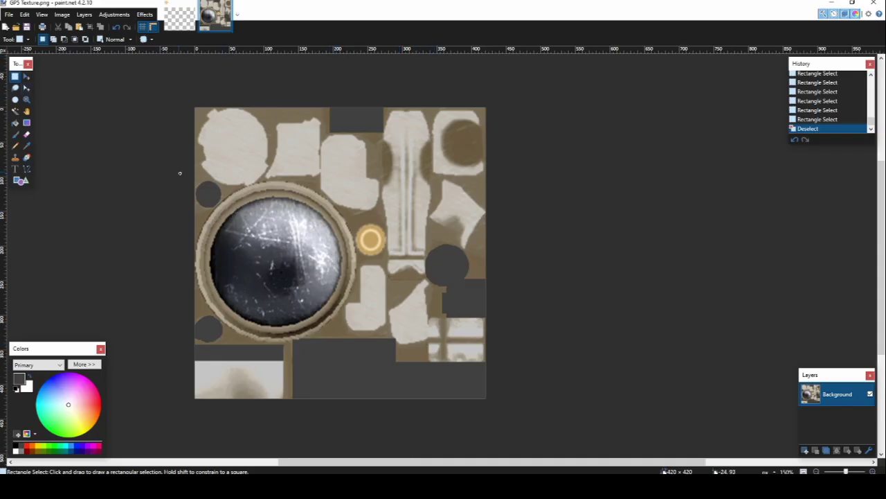
left_click_drag(186, 171, 387, 351)
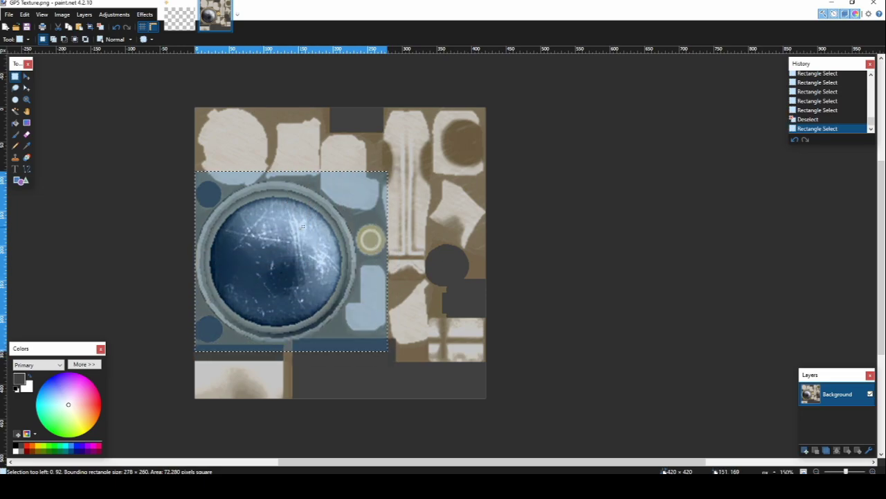
left_click_drag(264, 229, 266, 252)
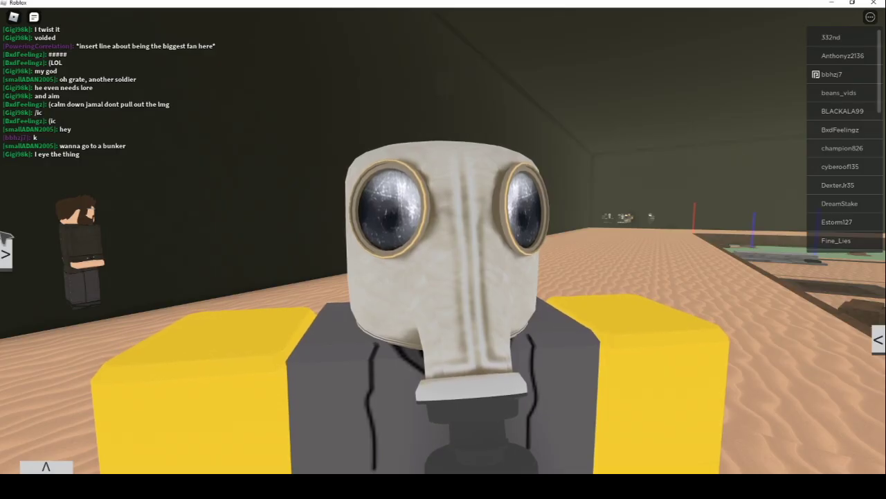
Change the CivillianGasMask ID's last digit to 8 (…8998), apply it, and resume play
left_click(5, 254)
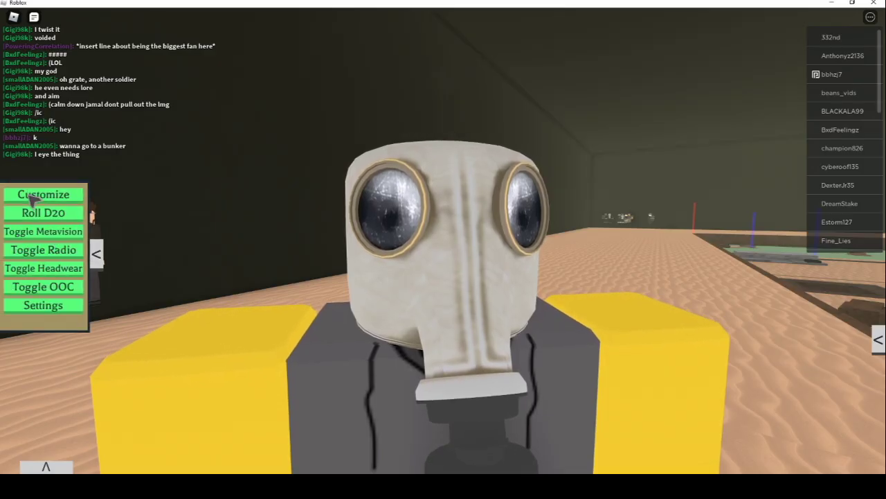
left_click(42, 197)
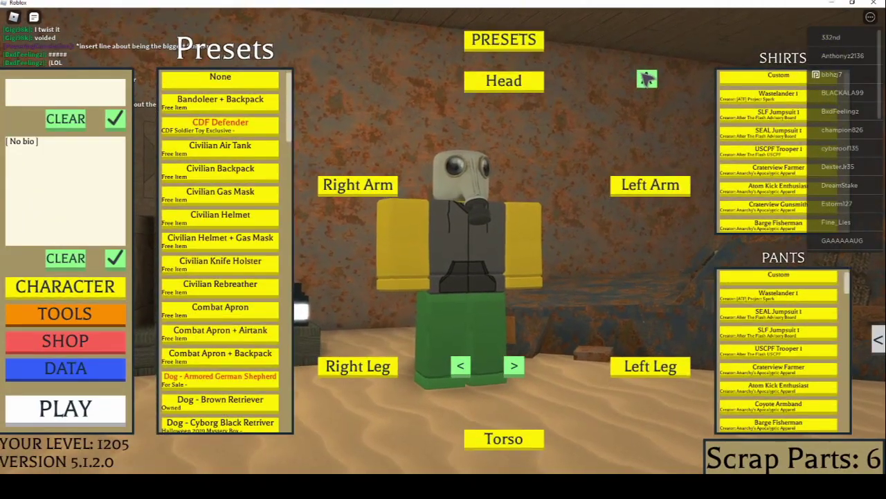
left_click(643, 76)
left_click(246, 105)
key("BackSpace")
type("88998")
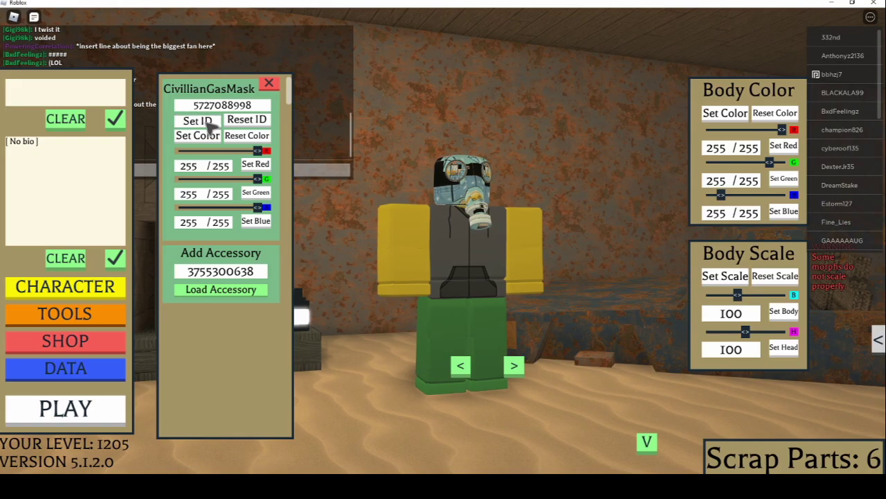
left_click(201, 121)
left_click(76, 408)
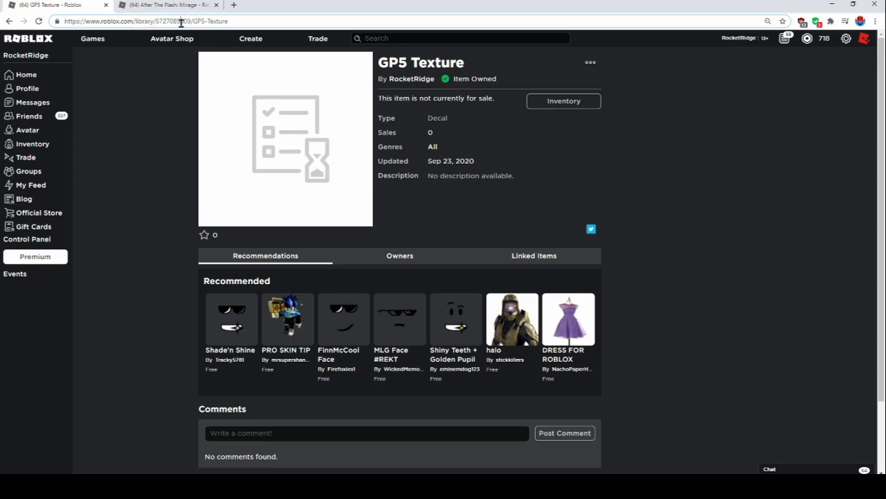
left_click(181, 22)
key("BackSpace")
type("8")
key("Return")
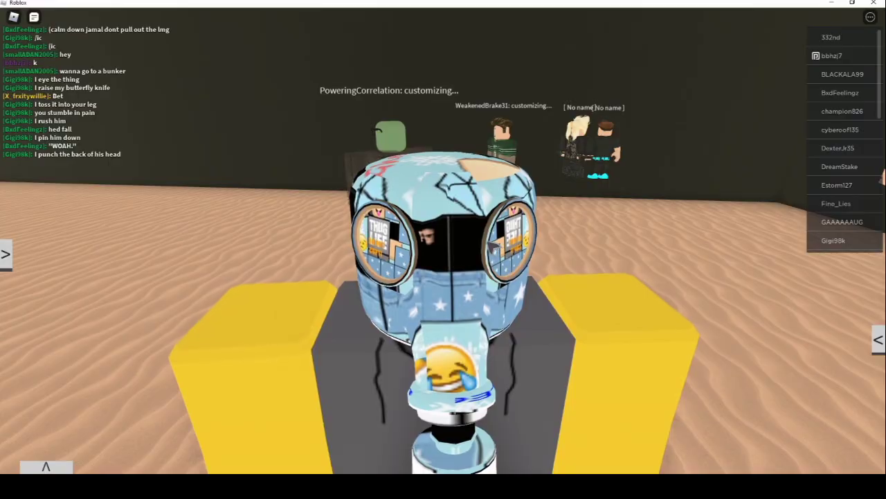
Un-maximize the Roblox window over the browser, then maximize it again
left_click_drag(502, 4, 490, 25)
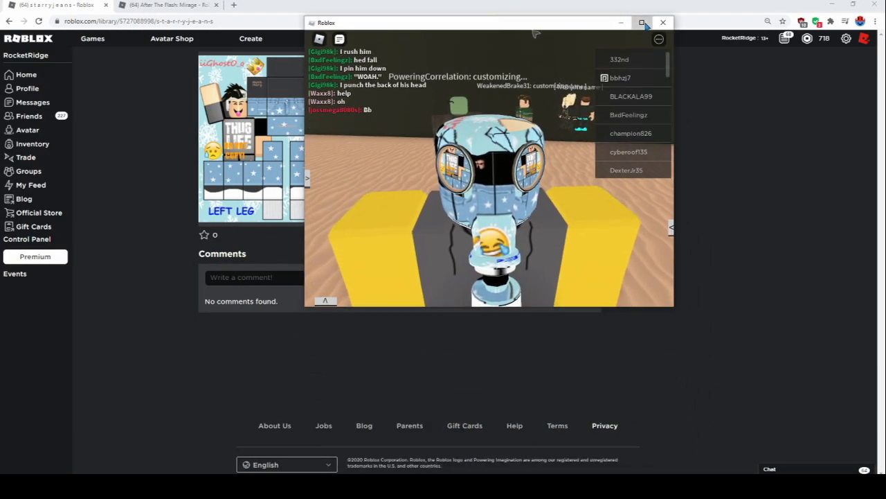
left_click(642, 22)
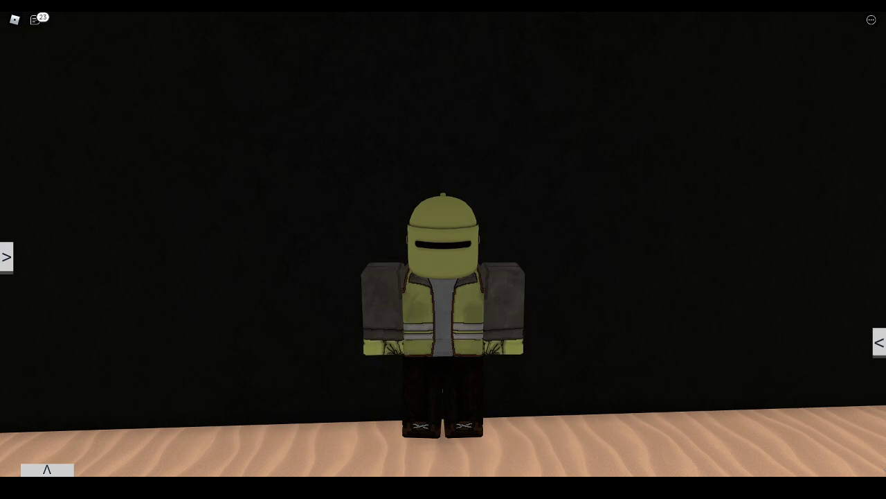
Walk and turn the character, zoom in on the helmet, and open the game's side menu
key("d")
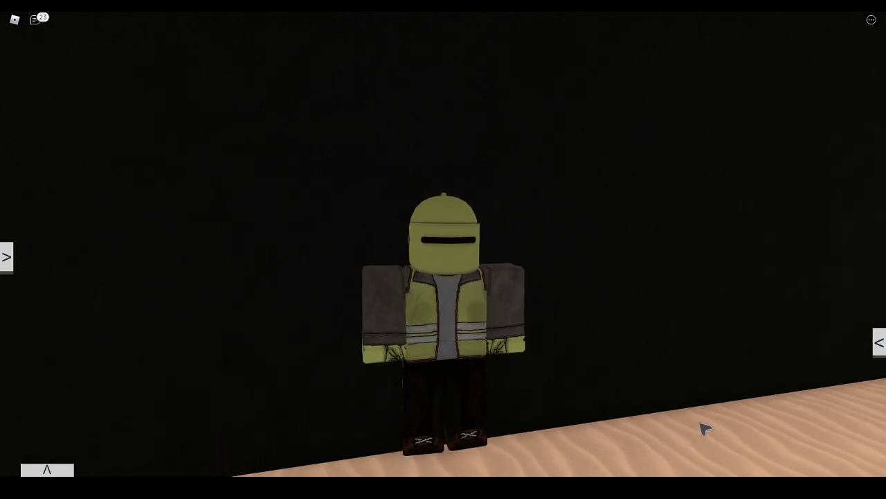
key("s")
scroll(702, 426, "up", 2)
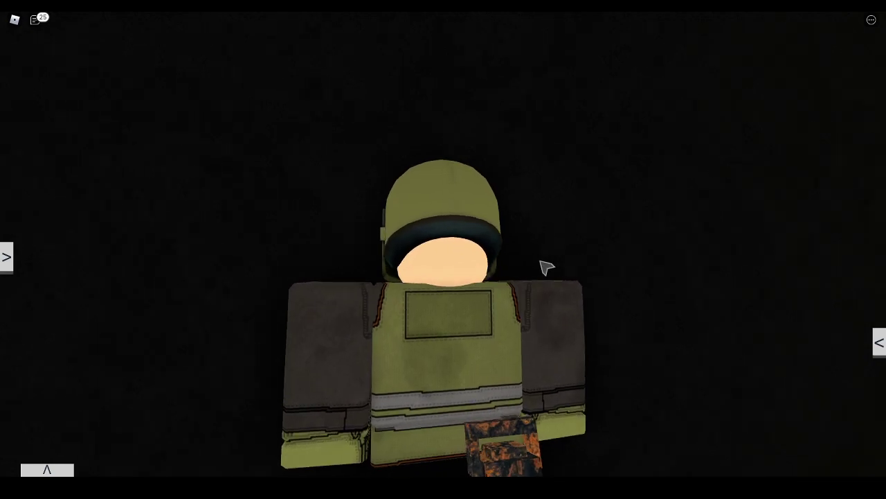
scroll(546, 265, "up", 3)
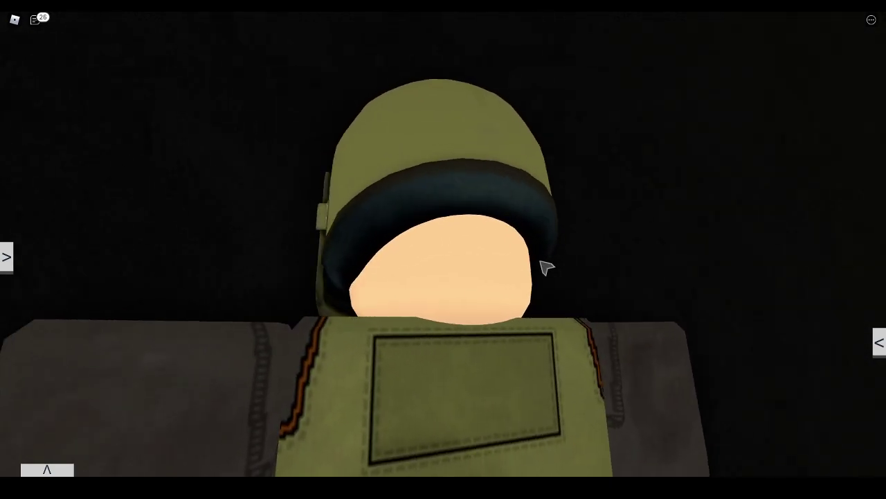
key("w")
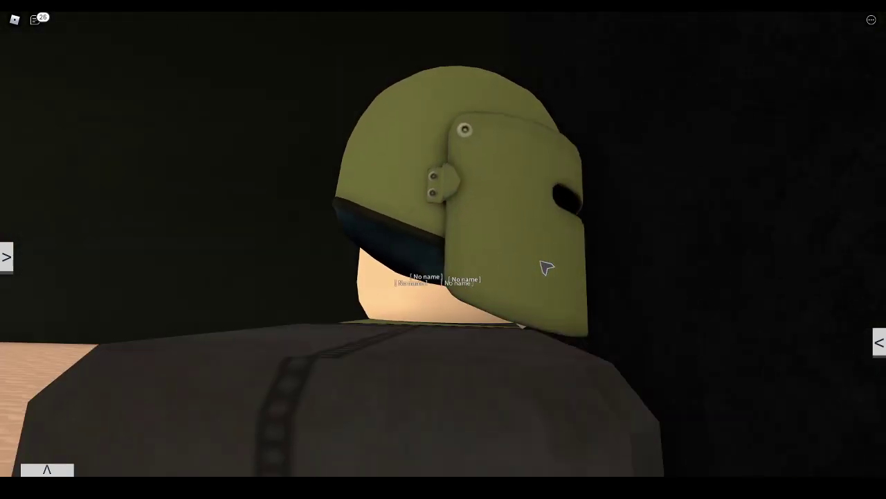
key("s")
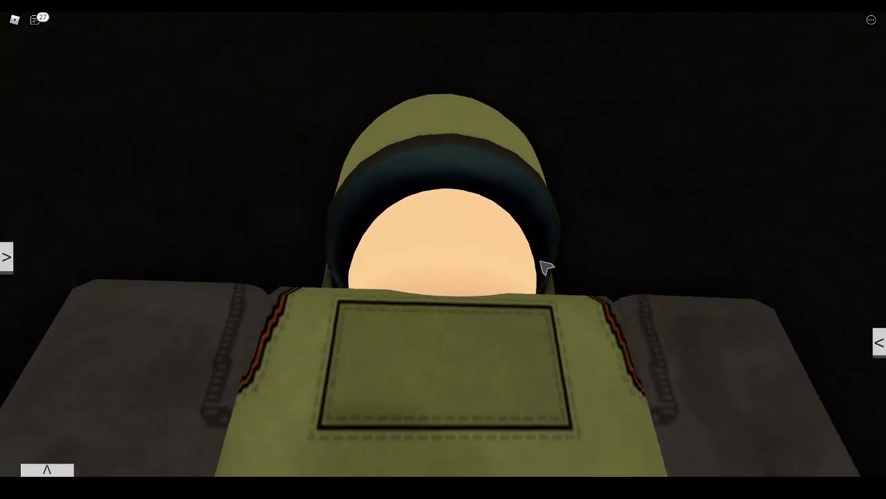
key("s")
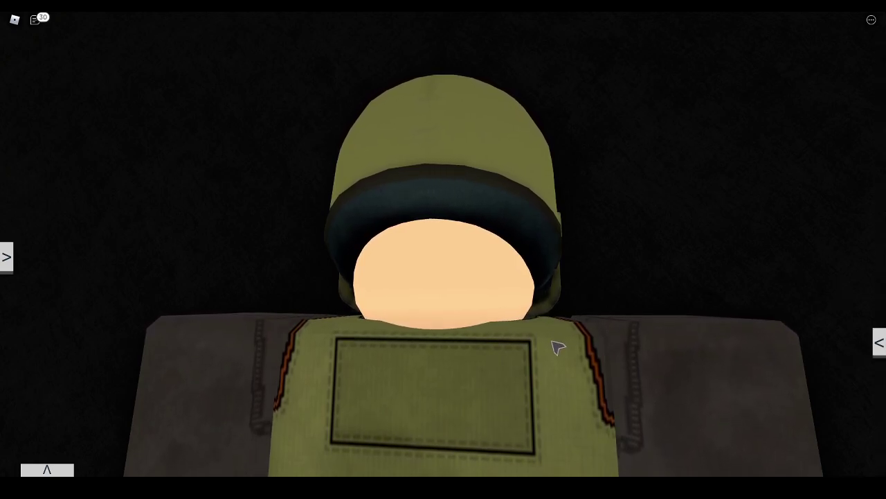
left_click(6, 257)
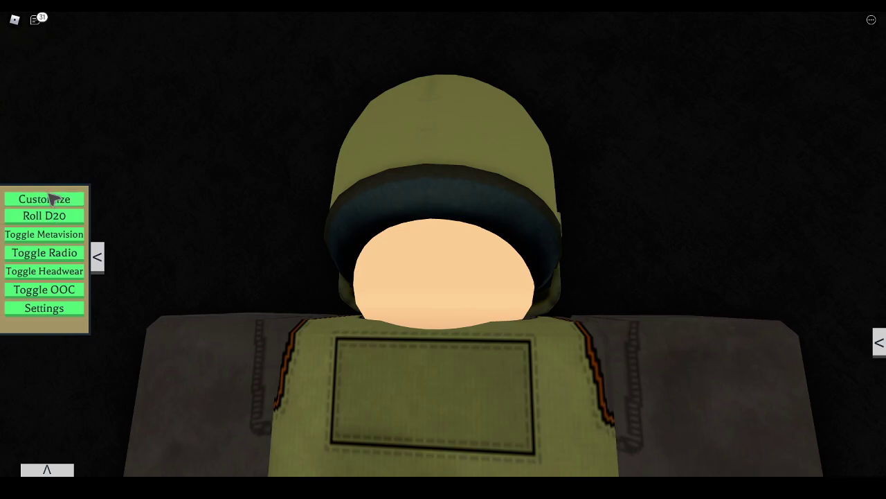
left_click(46, 200)
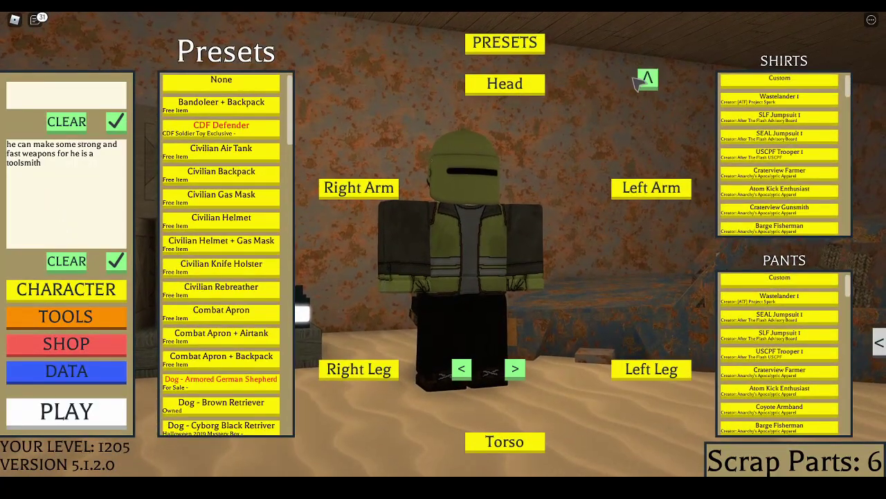
left_click(646, 79)
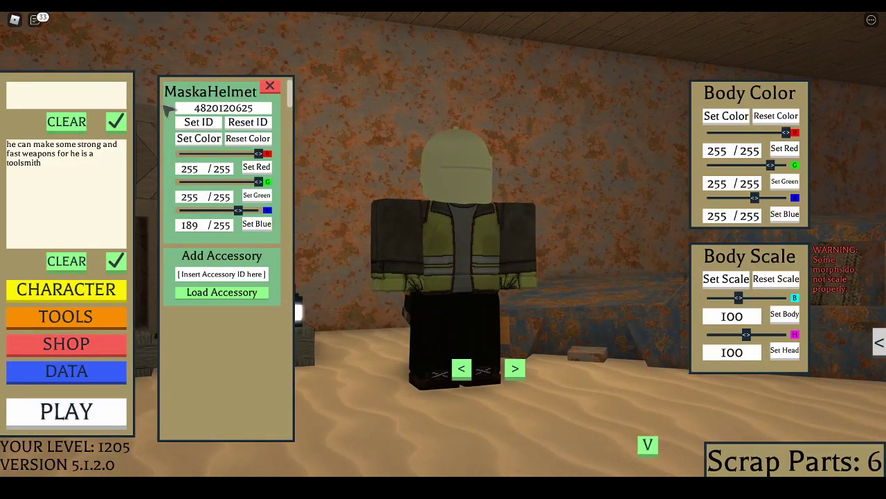
left_click(247, 123)
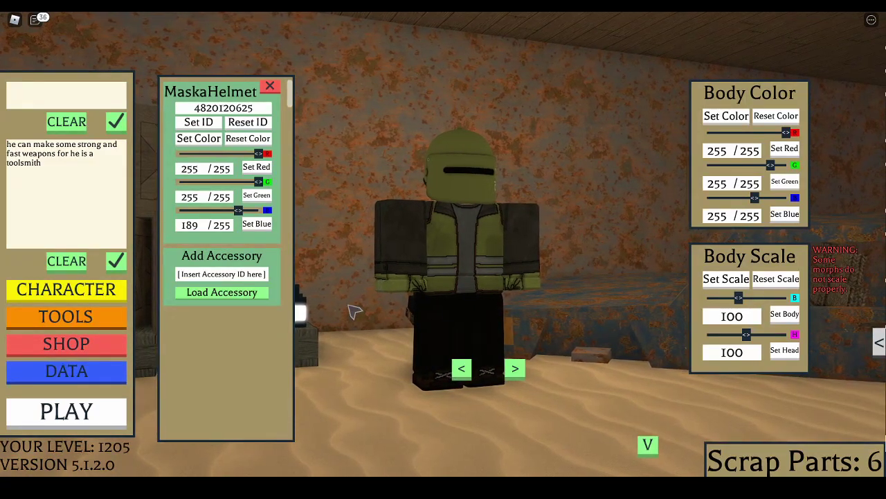
left_click(239, 292)
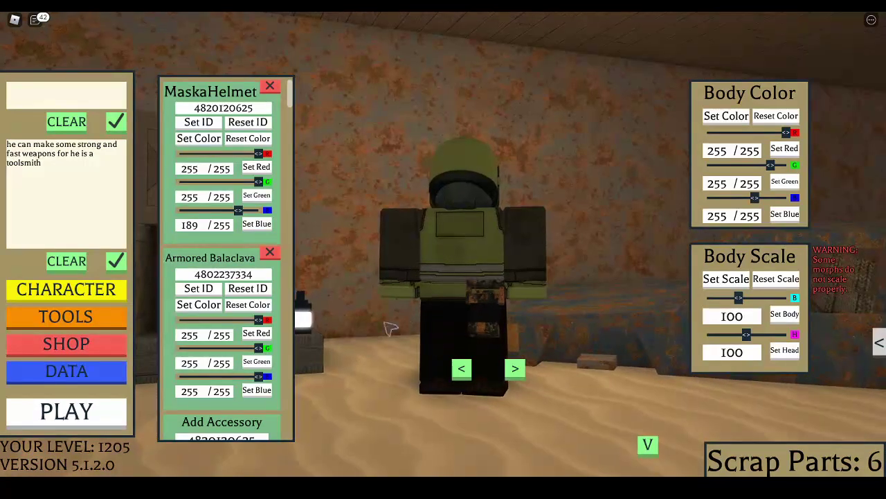
scroll(207, 366, "down", 3)
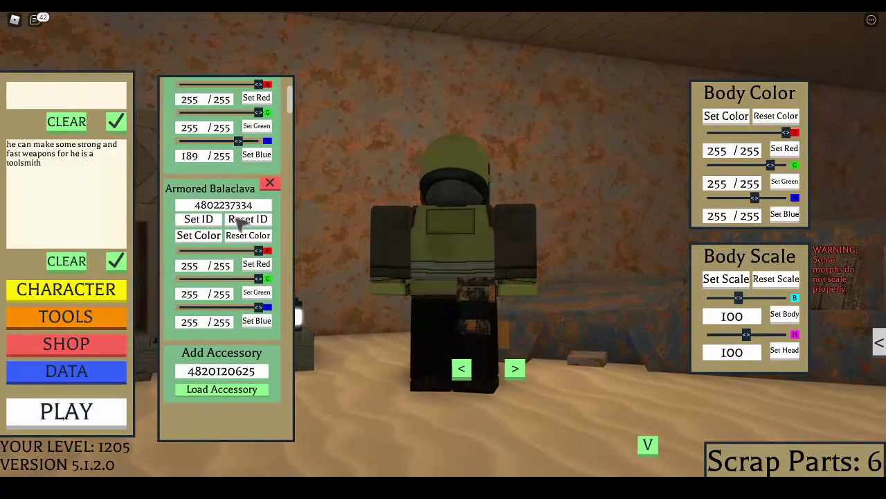
left_click(207, 218)
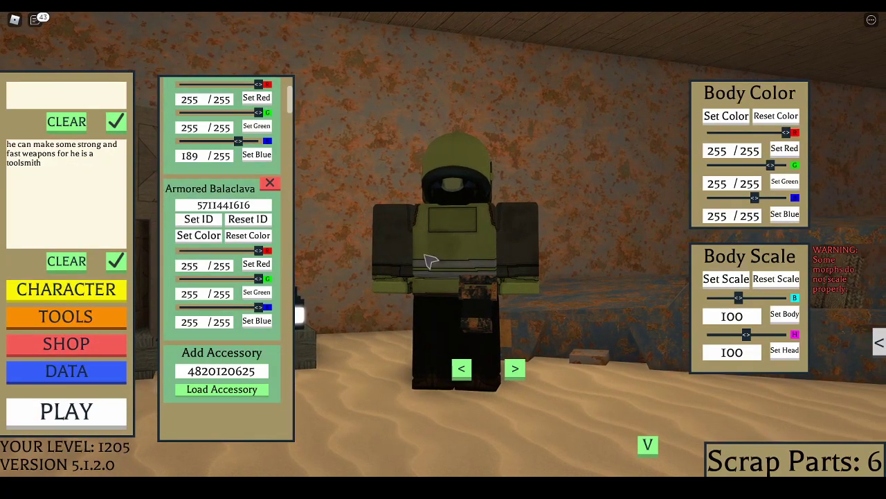
scroll(229, 277, "up", 3)
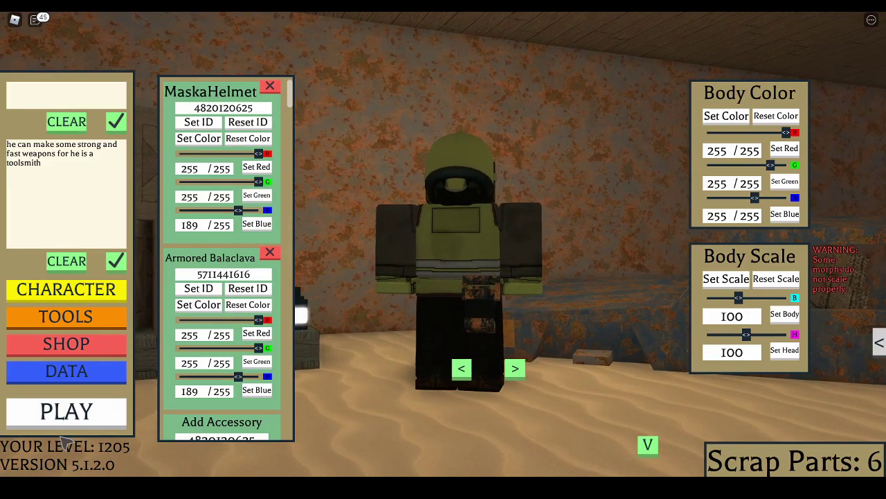
Exit the accessory editor to the lobby wearing the visored helmet and jacket
left_click(69, 415)
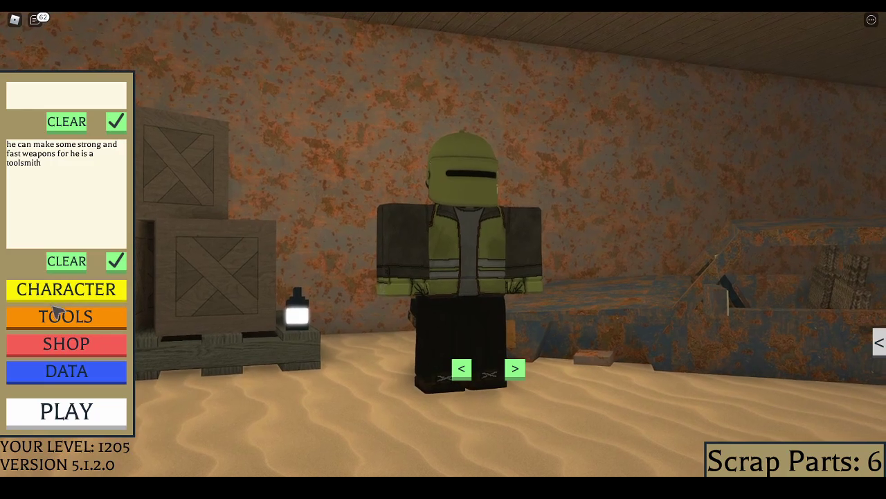
Tint the Armored Balaclava to 223/213/211 in character customization, then return to play
left_click(78, 295)
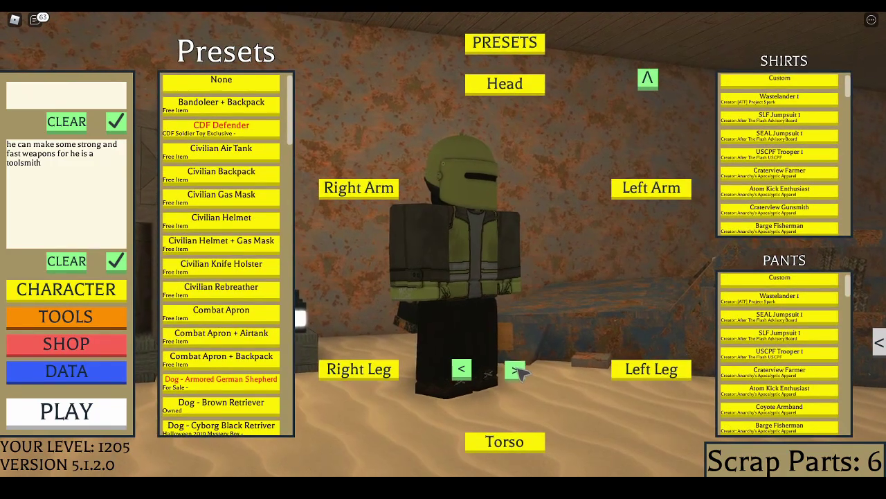
left_click(647, 83)
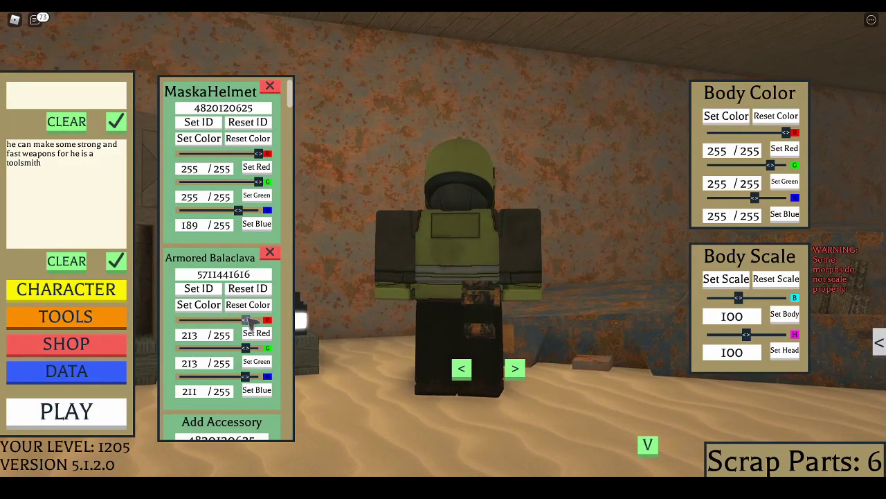
left_click(101, 413)
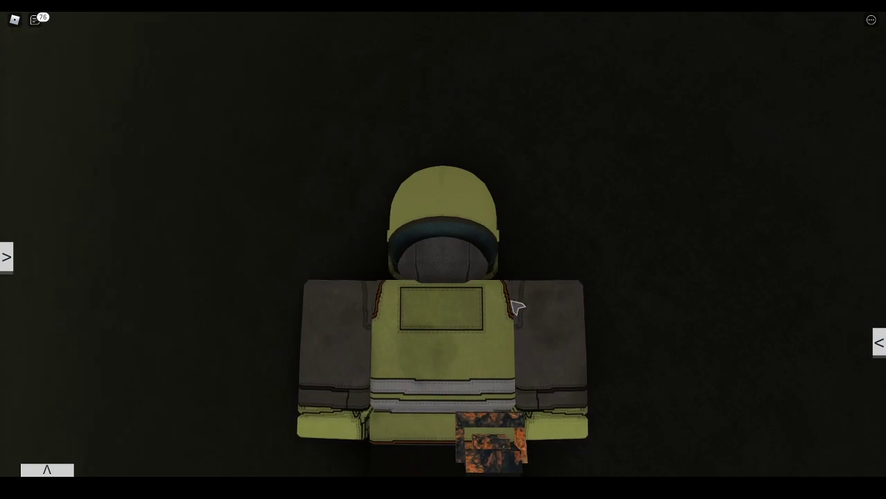